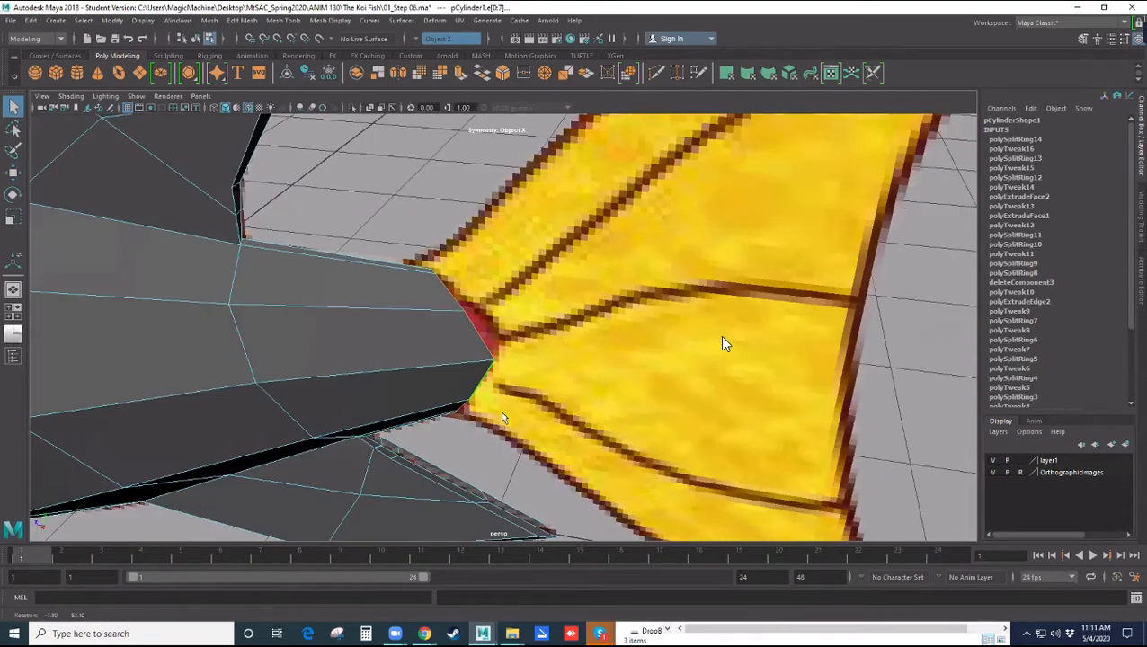
Hide the Orthographicimages layer, then extrude the open border edges at the tail end and pull them straight back from the body.
click(992, 472)
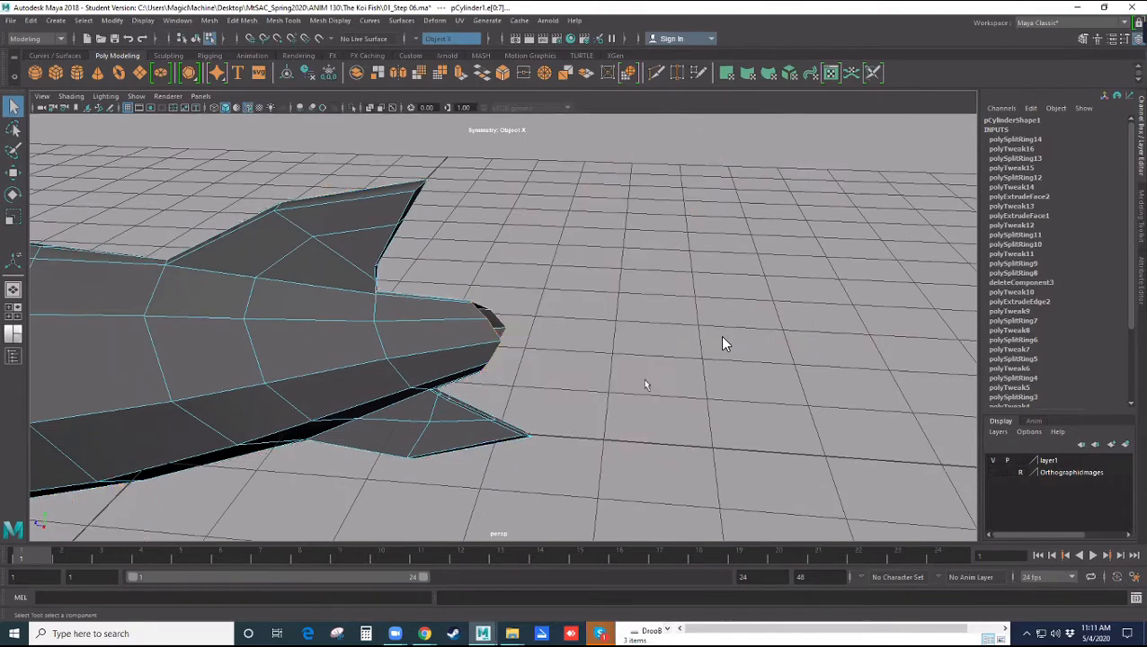
alt+drag(629, 353, 614, 341)
key(ctrl+e)
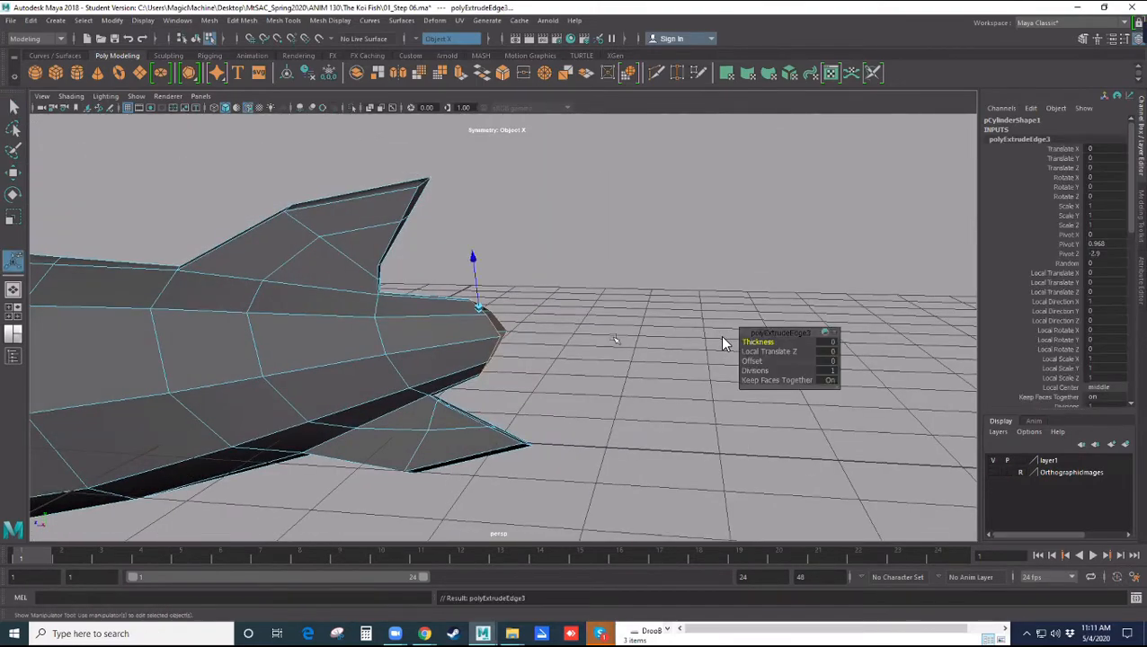
scroll(725, 343, down, 3)
scroll(725, 344, up, 3)
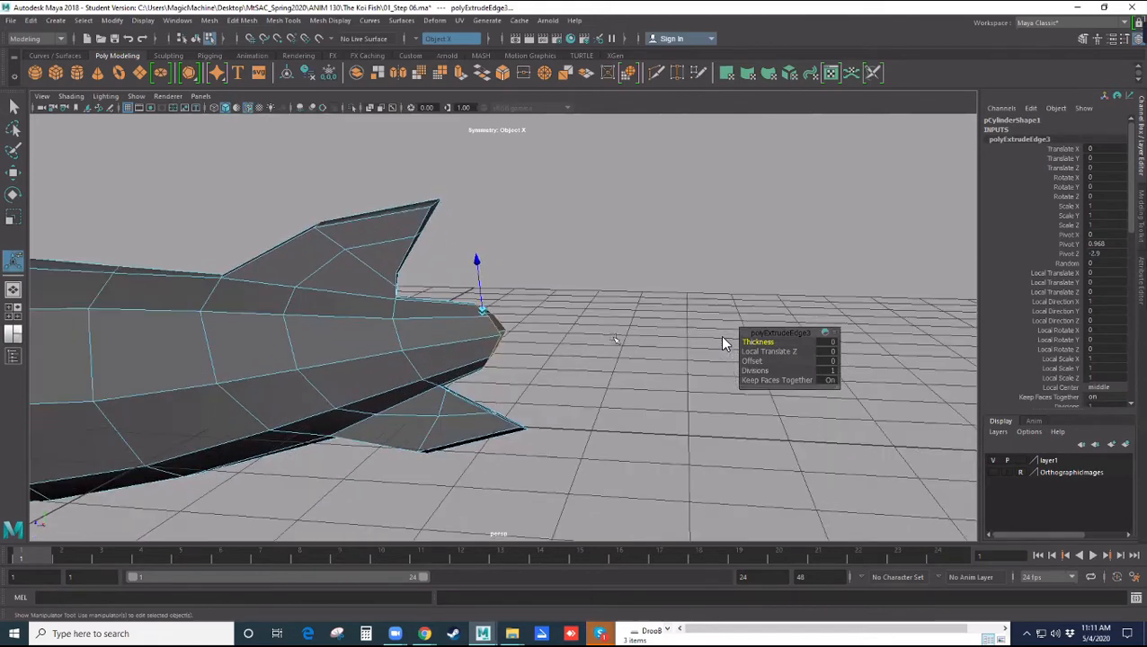
scroll(725, 344, down, 6)
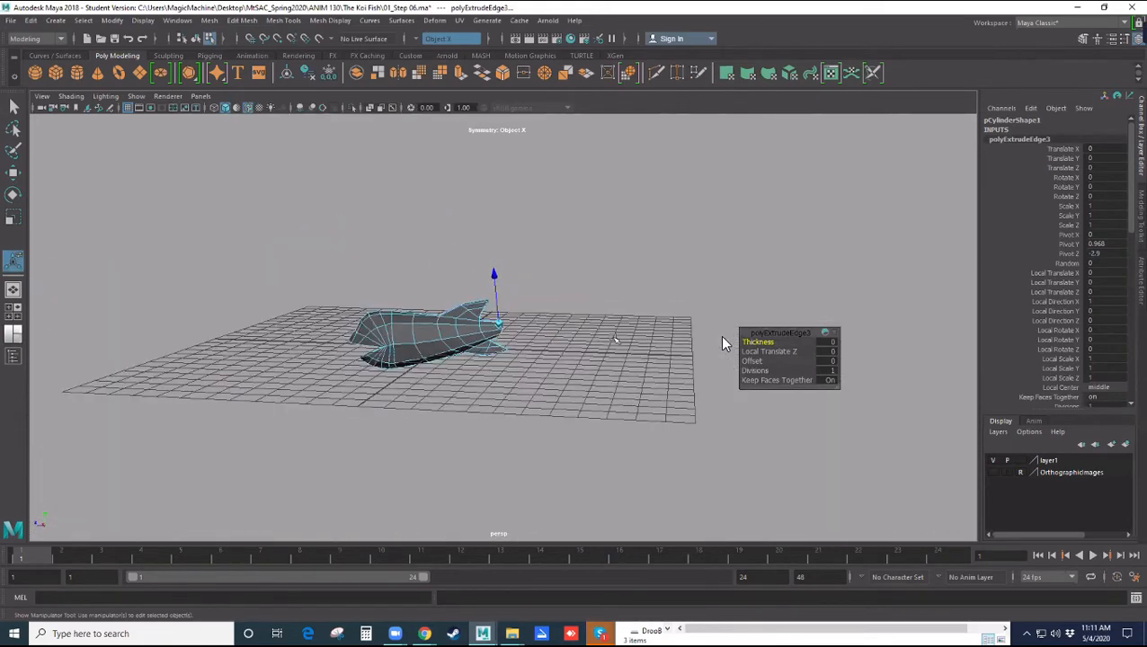
scroll(725, 343, up, 5)
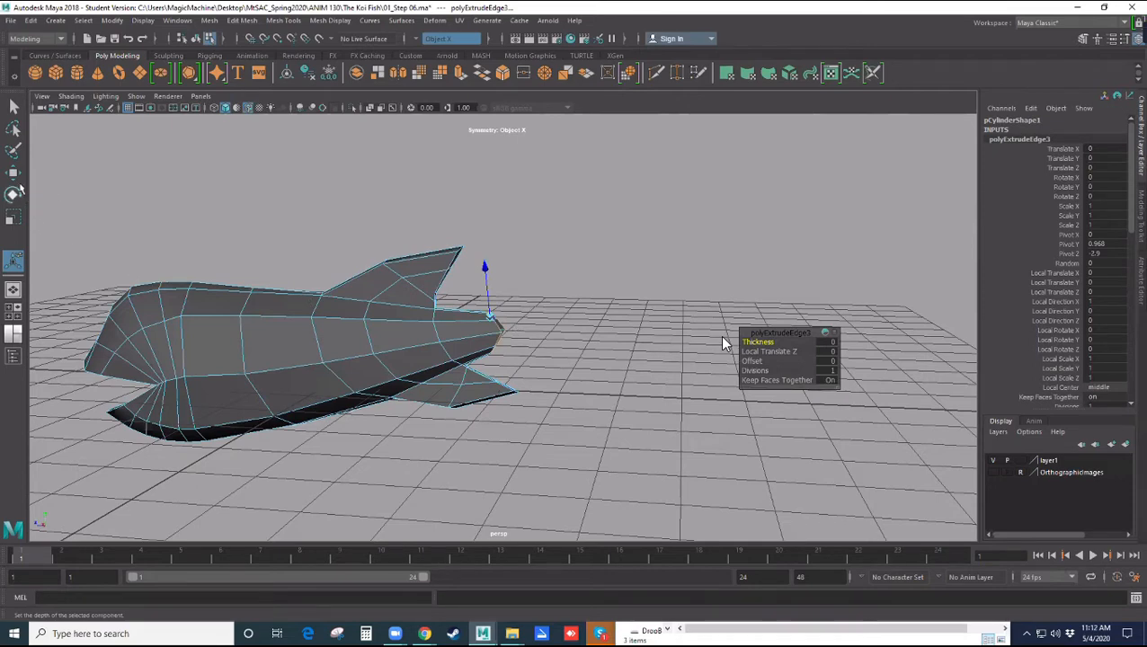
key(w)
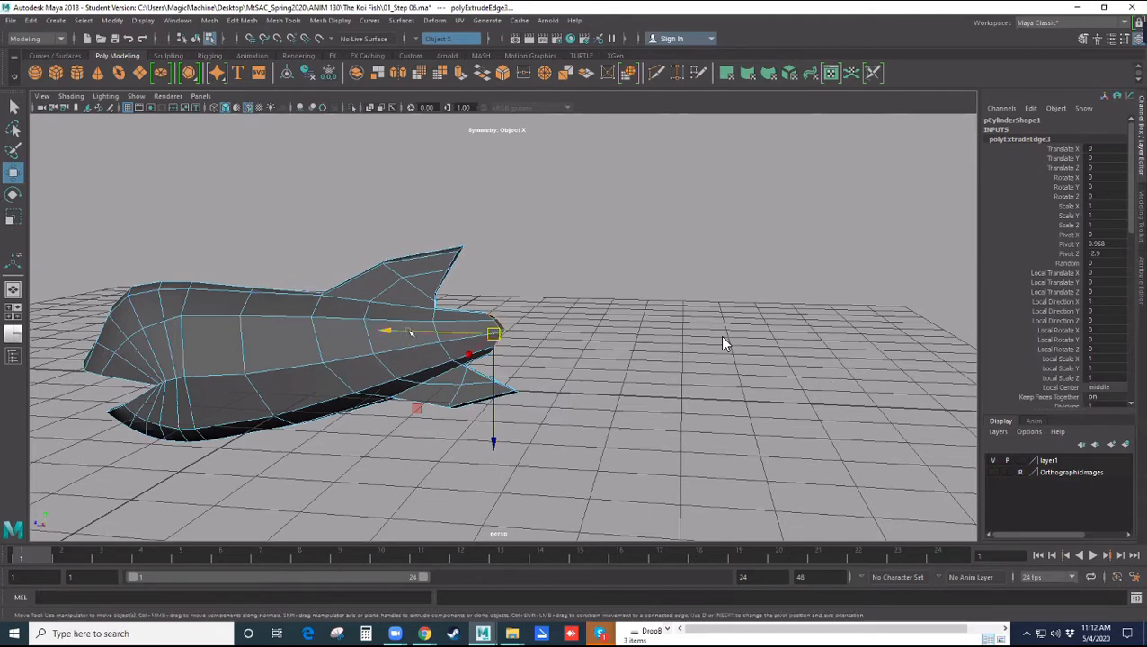
drag(412, 333, 477, 345)
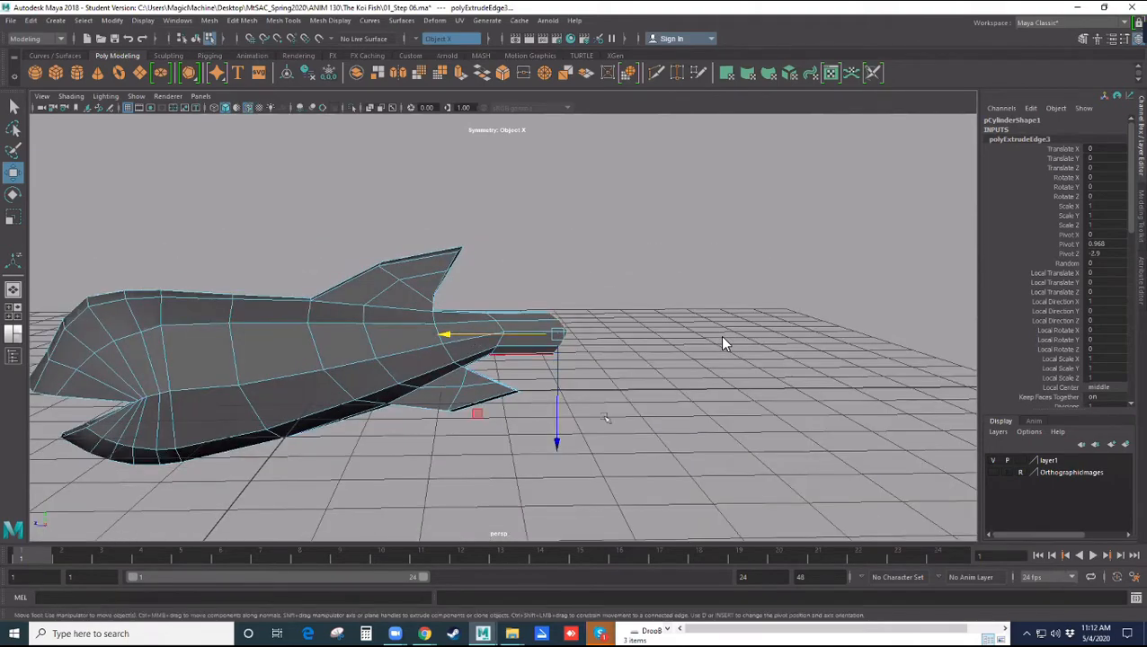
Show the Orthographicimages layer, scale the extruded tail edges vertically into a flare, and flatten them along the body's length.
click(994, 472)
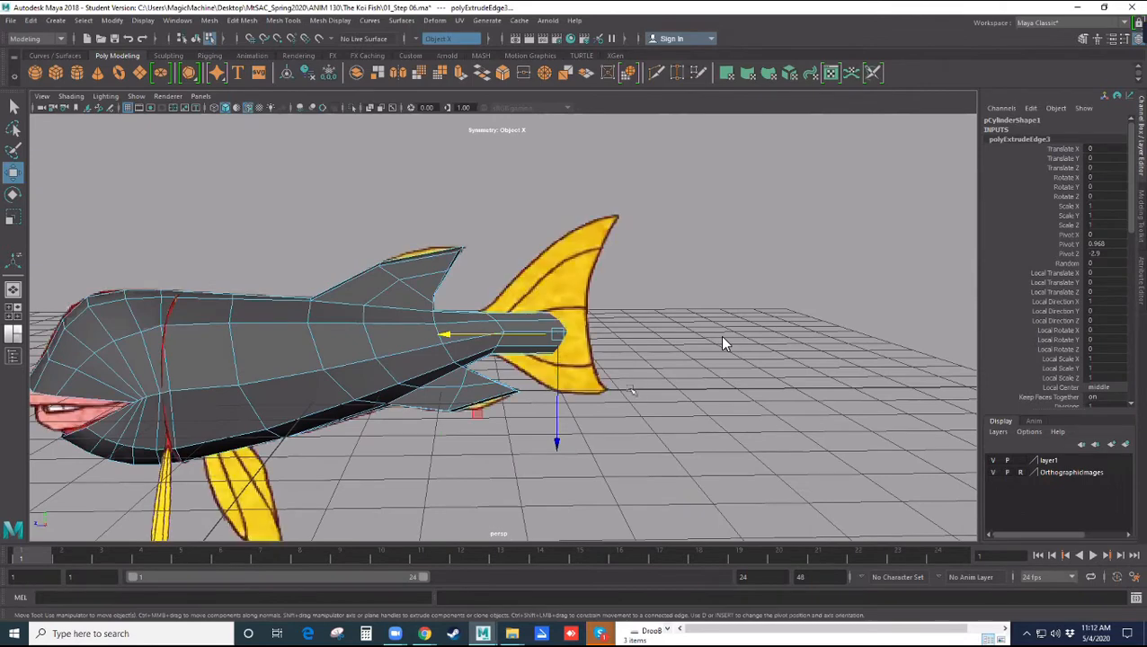
key(e)
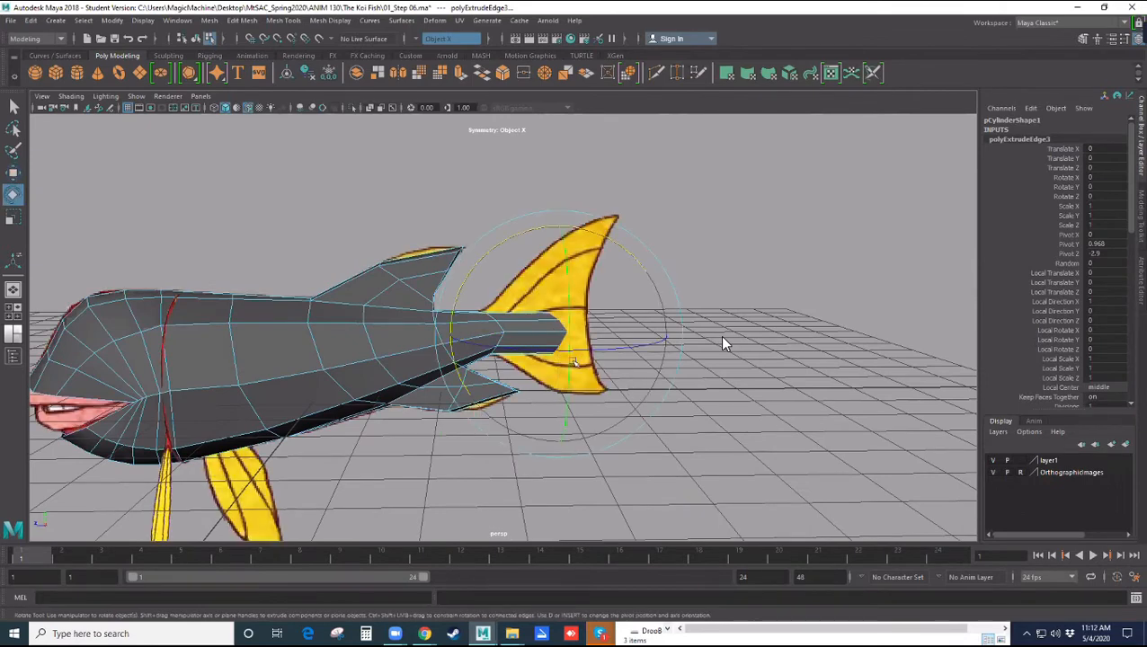
key(r)
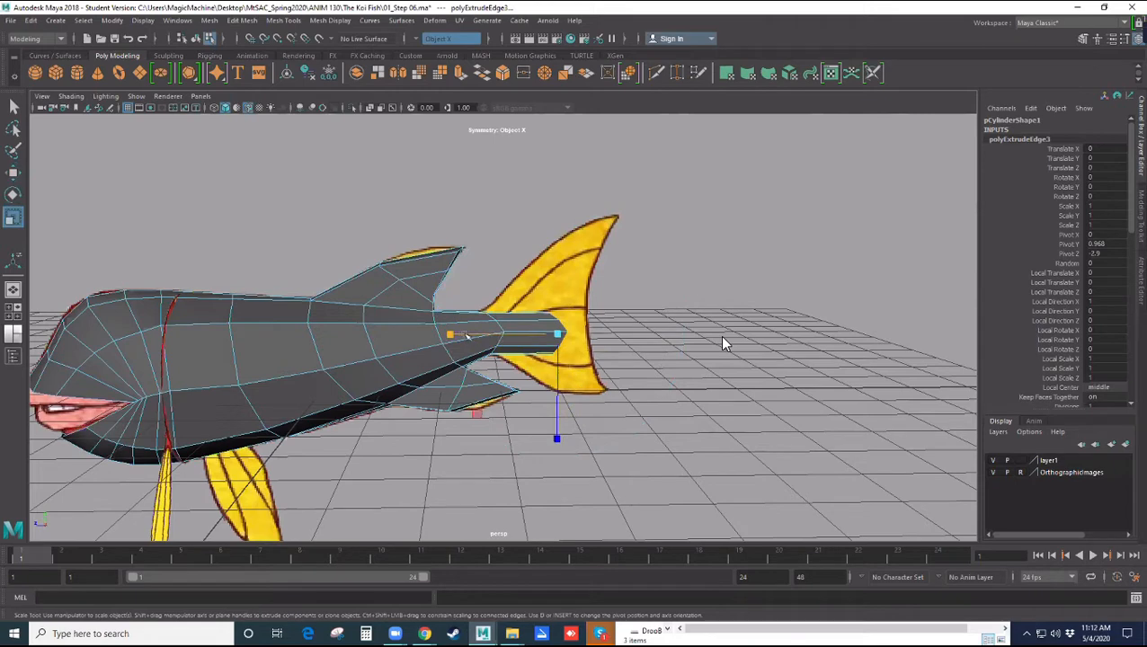
drag(557, 440, 566, 578)
drag(558, 440, 557, 493)
alt+drag(607, 381, 556, 356)
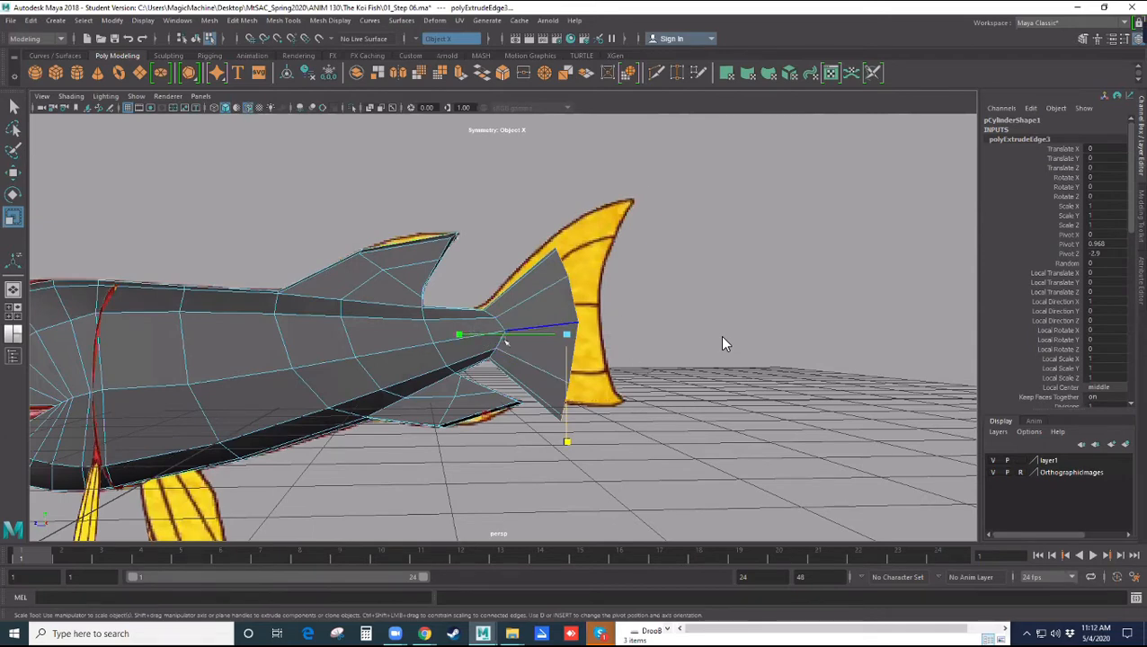
mouse_move(457, 335)
mouse_down()
mouse_move(501, 337)
mouse_move(461, 336)
mouse_up()
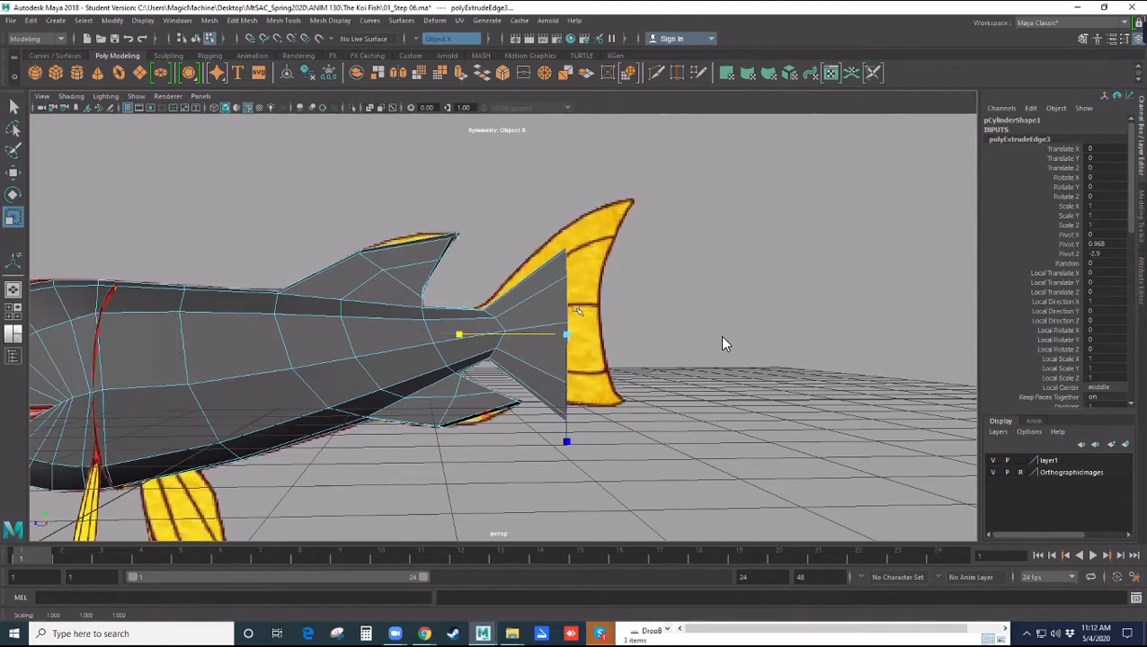
In the side view, move and scale the extruded edges so they span the reference tail fin from tip to tip.
alt+drag(666, 437, 561, 443)
key(w)
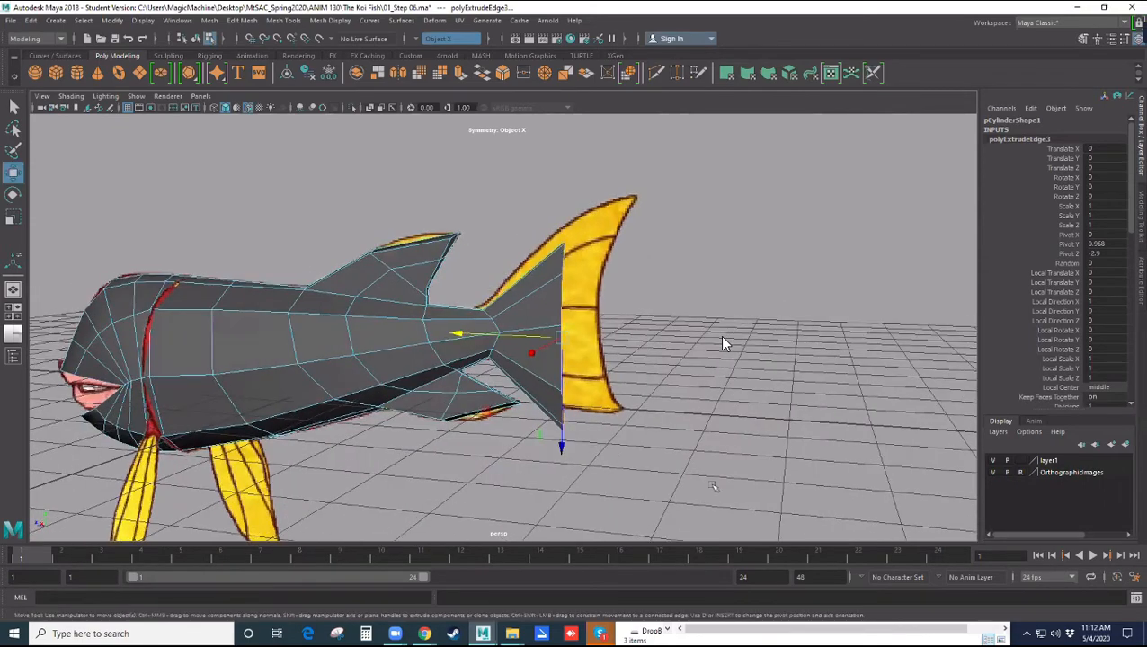
key(space)
key(space)
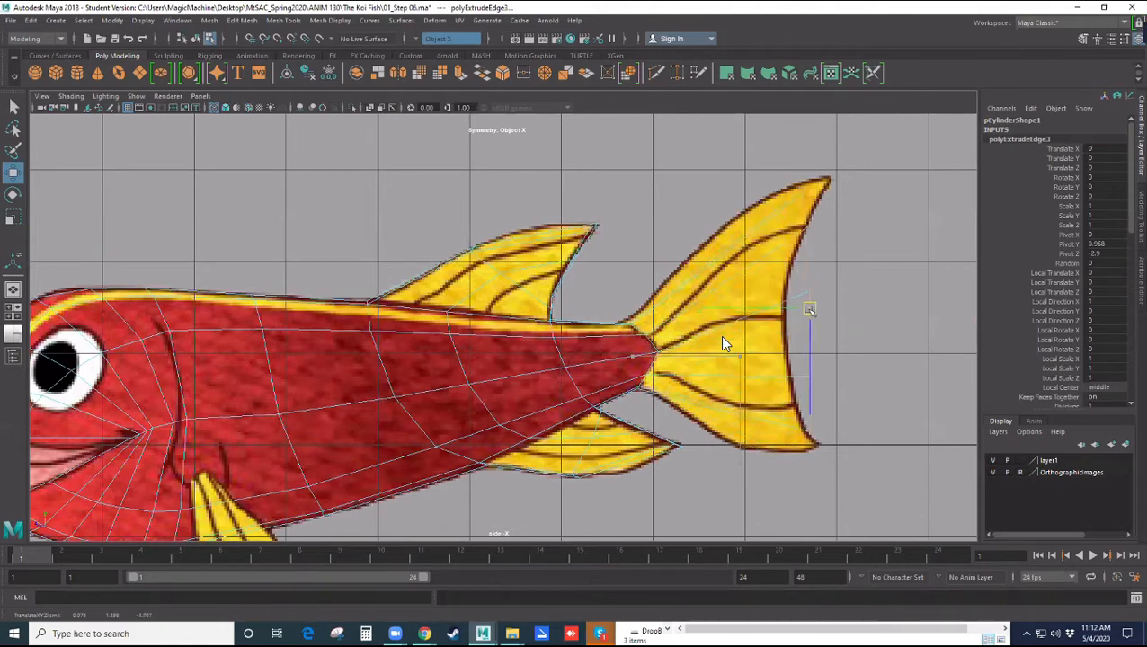
drag(811, 311, 811, 314)
key(r)
drag(812, 418, 812, 420)
key(w)
drag(812, 323, 828, 321)
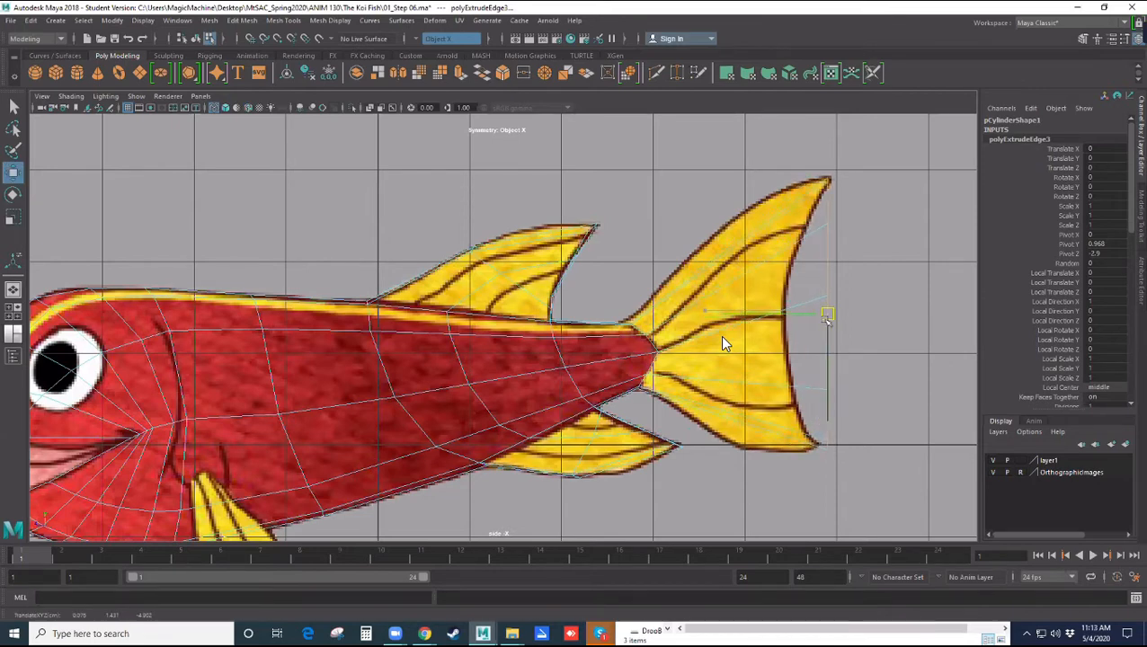
In vertex mode, move the middle and upper trailing-edge vertices of the tail fin onto the reference outline.
scroll(863, 361, up, 3)
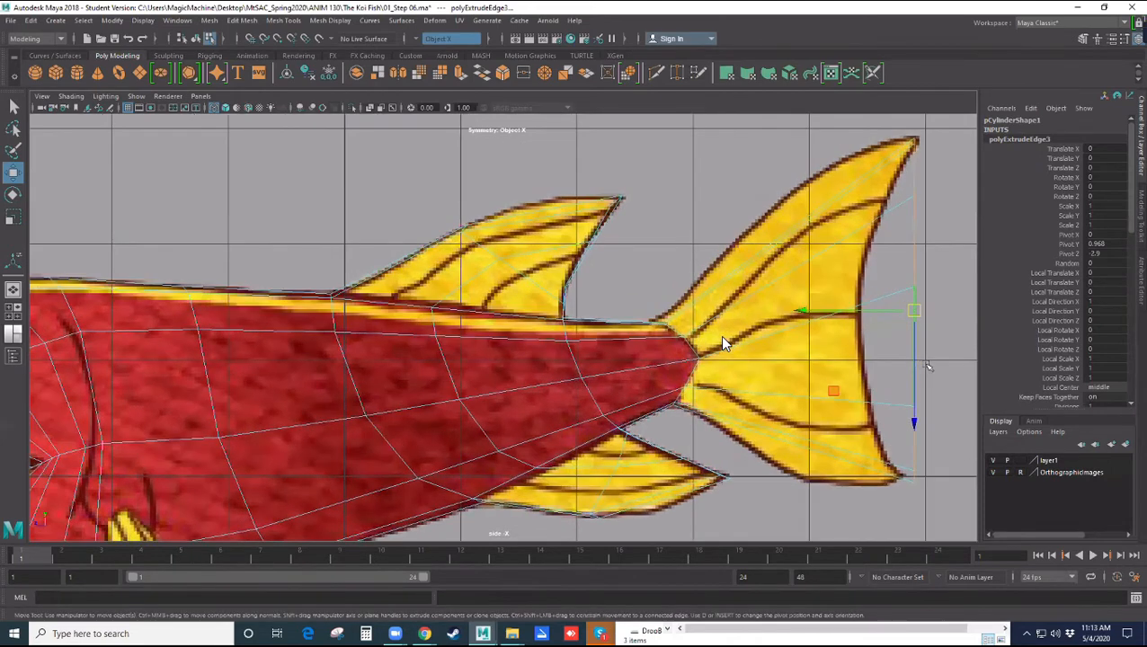
alt+middle_drag(918, 365, 747, 376)
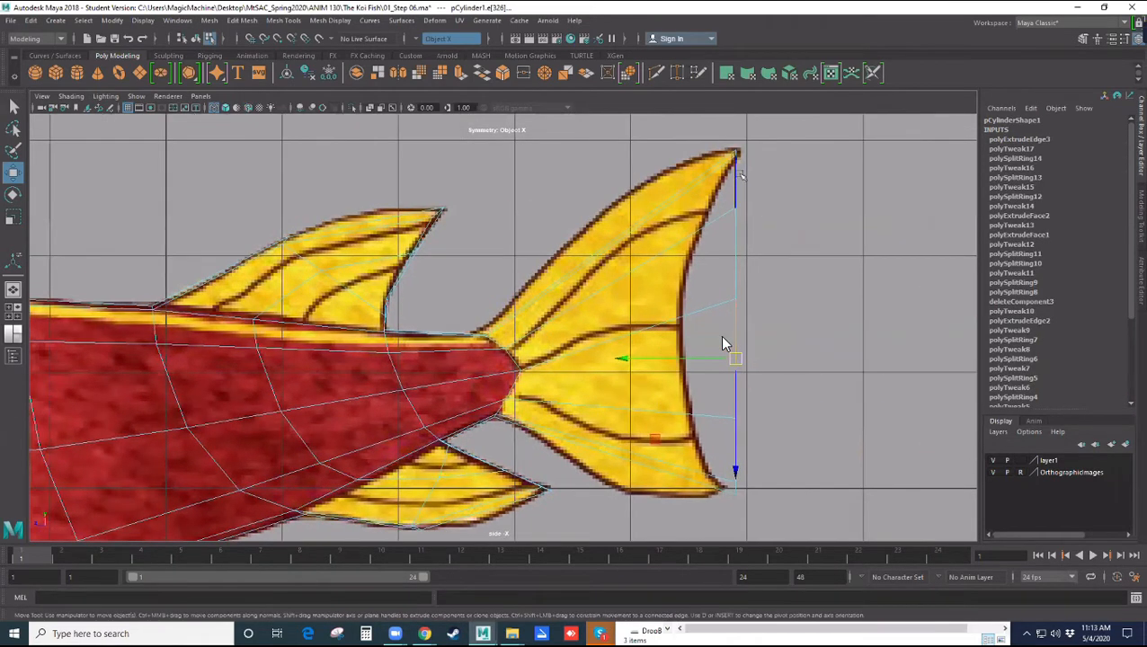
right_drag(738, 166, 678, 170)
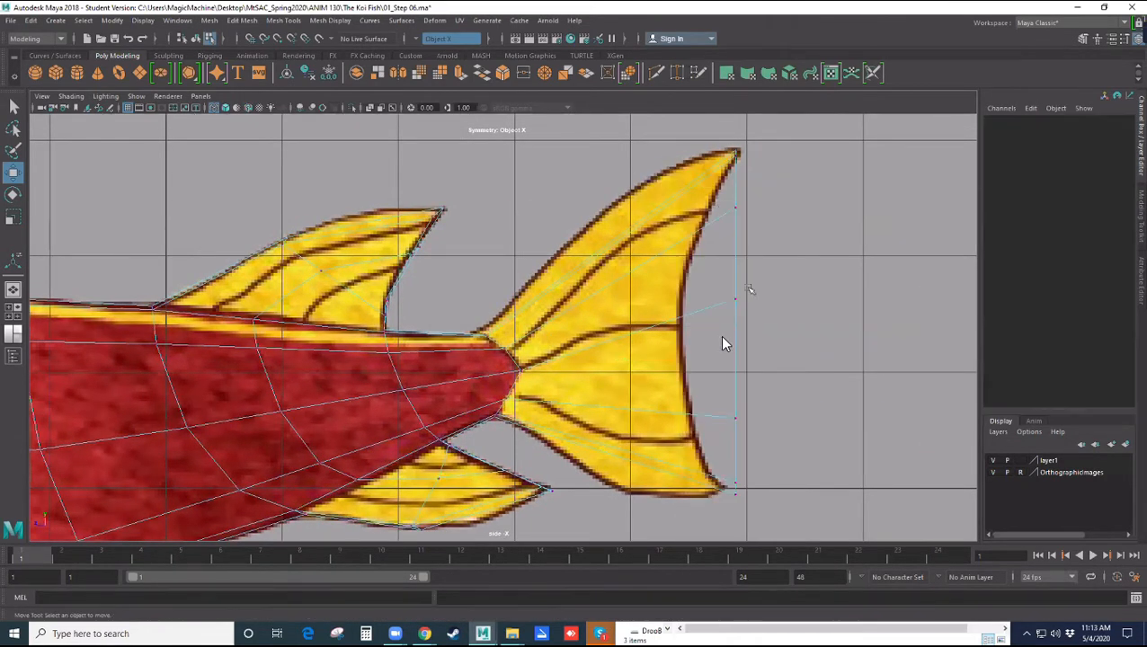
drag(746, 292, 733, 363)
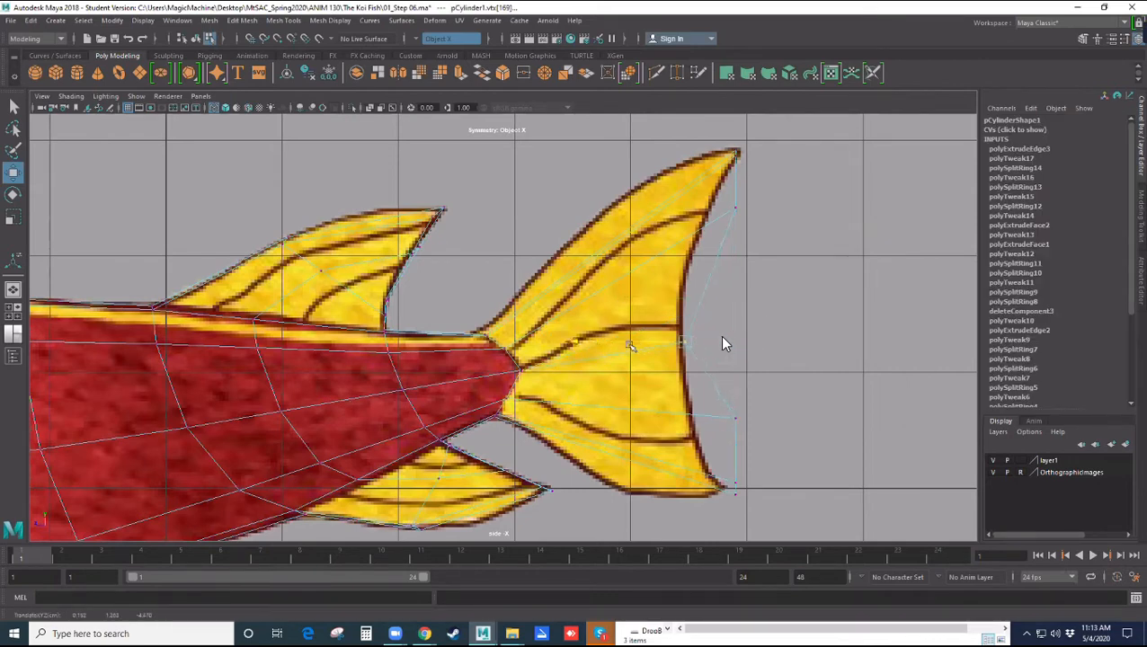
scroll(725, 343, down, 4)
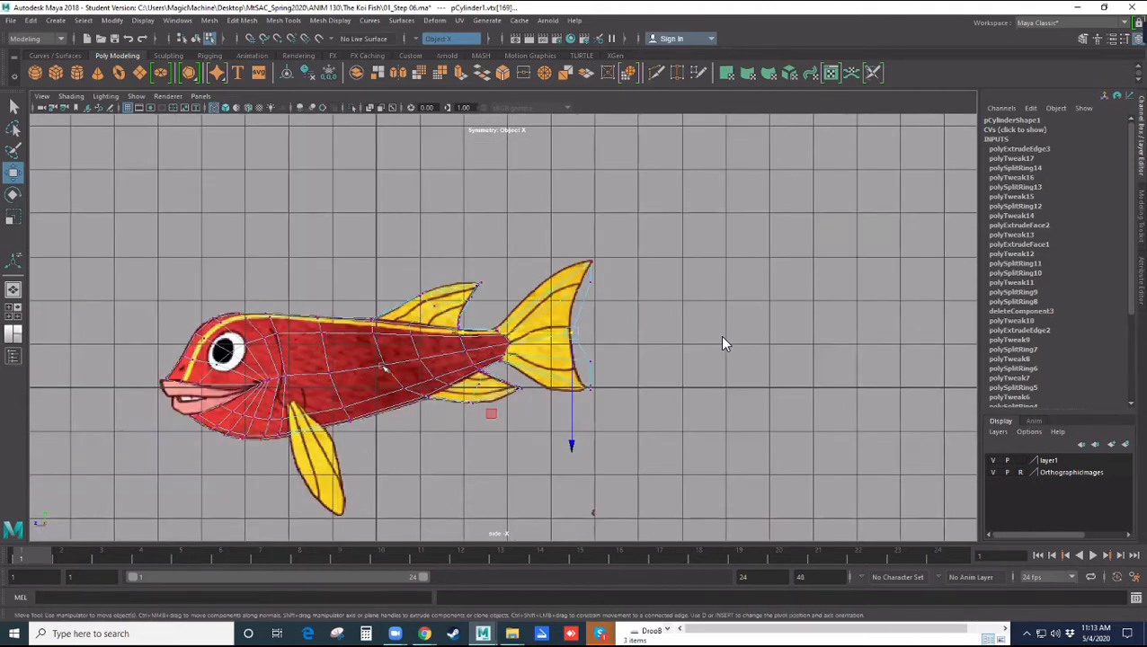
scroll(725, 344, up, 3)
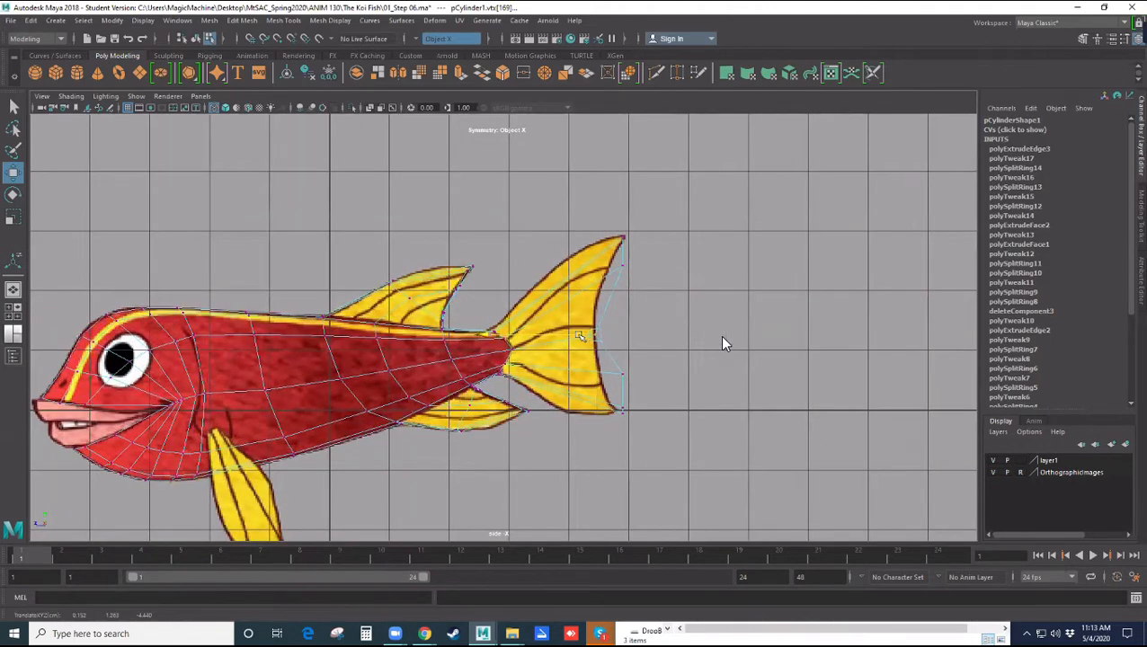
scroll(656, 296, up, 3)
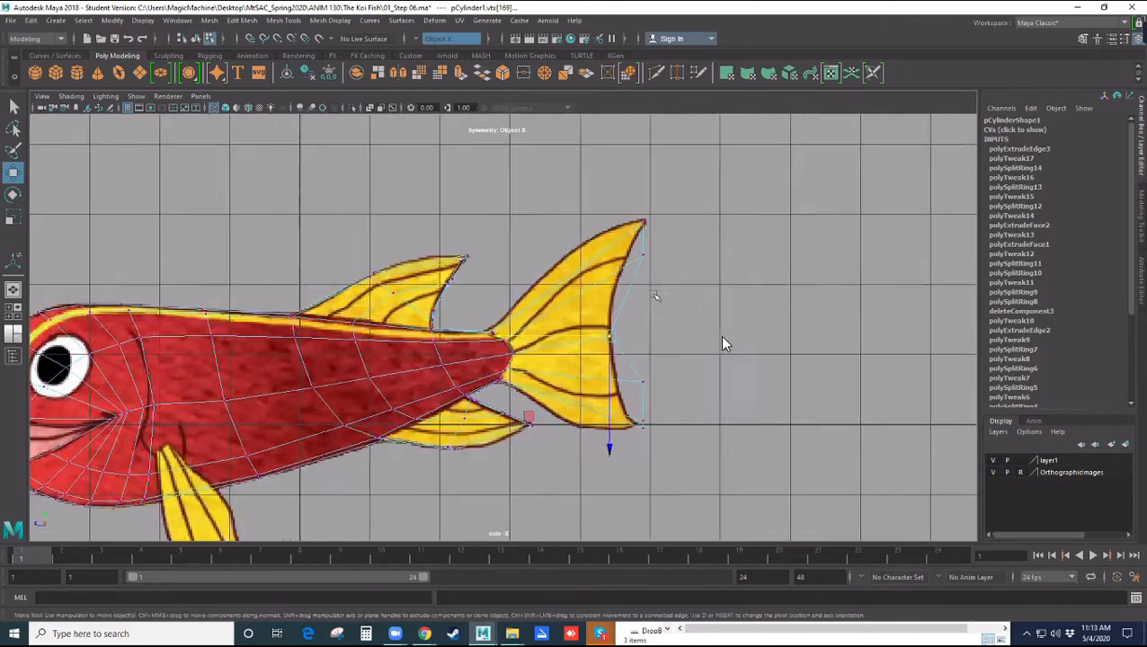
click(655, 252)
drag(655, 253, 637, 253)
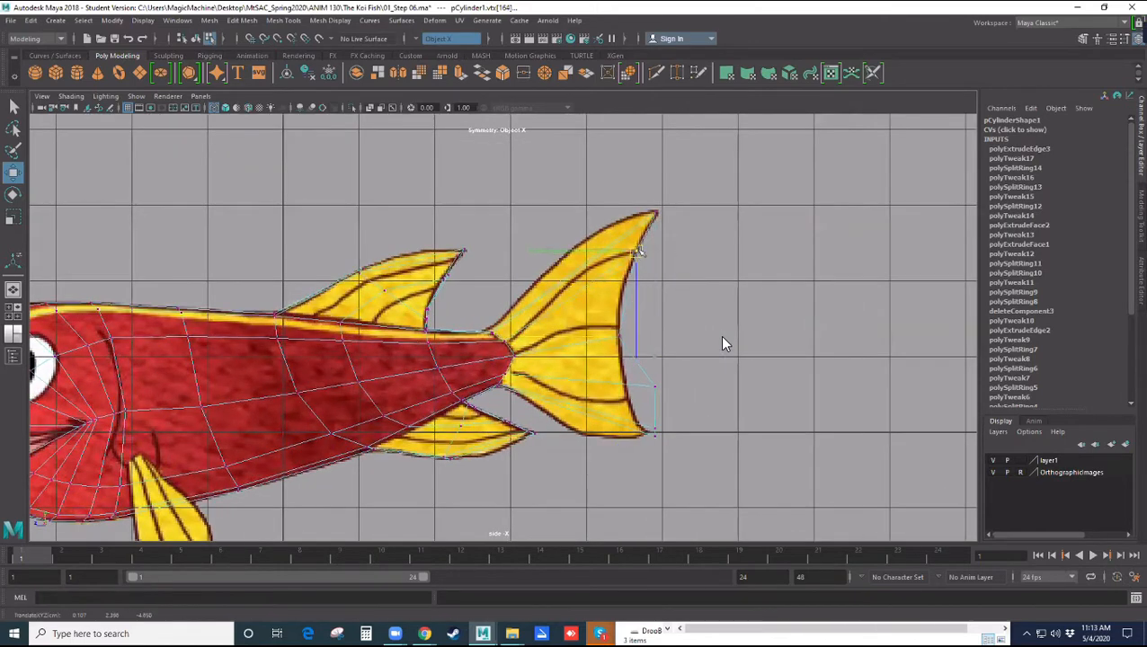
Place the upper tip vertices of the tail fin and slide the neighbouring trailing-edge vertices along the reference curve.
scroll(724, 344, up, 1)
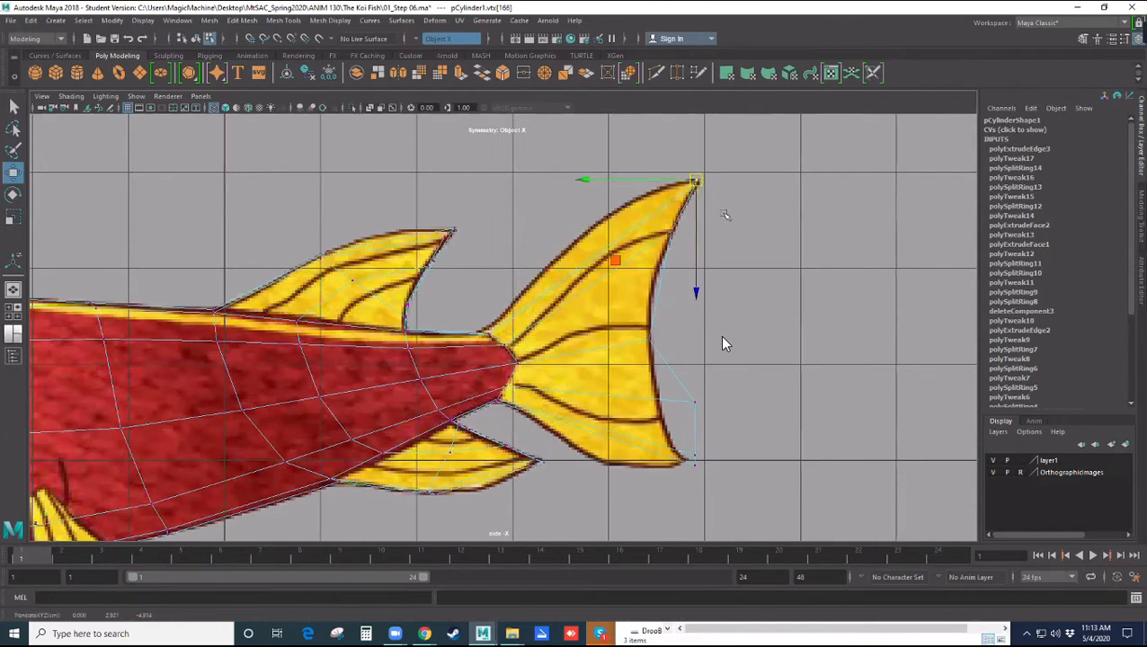
click(725, 344)
drag(697, 203, 672, 232)
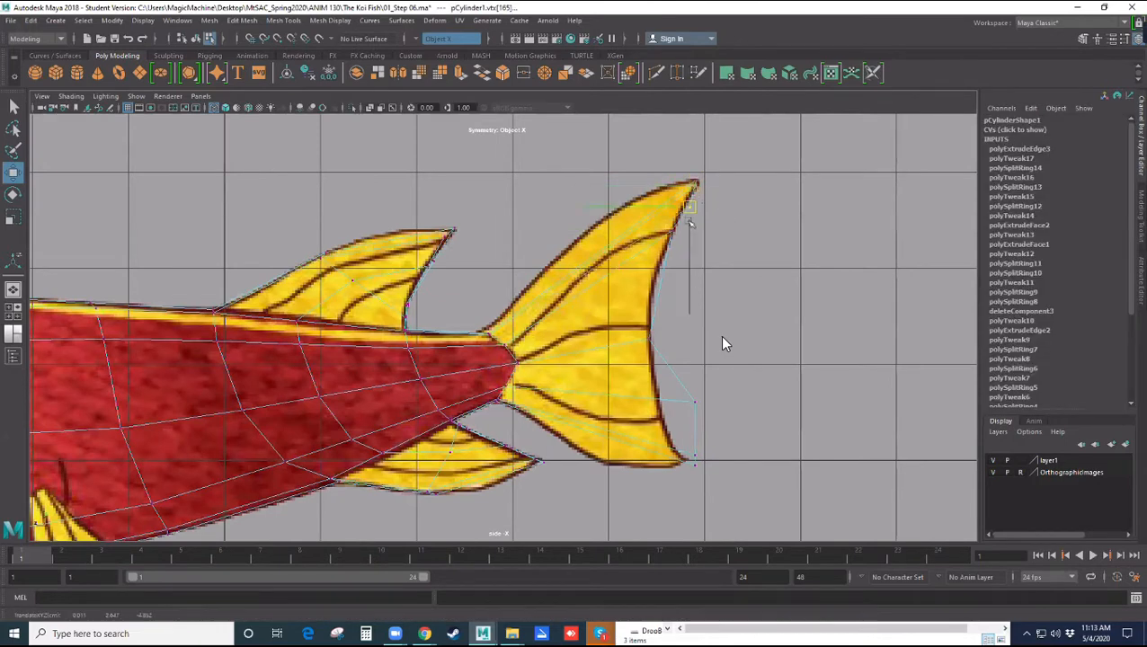
click(670, 235)
drag(670, 235, 654, 276)
click(697, 232)
click(686, 217)
drag(686, 218, 674, 230)
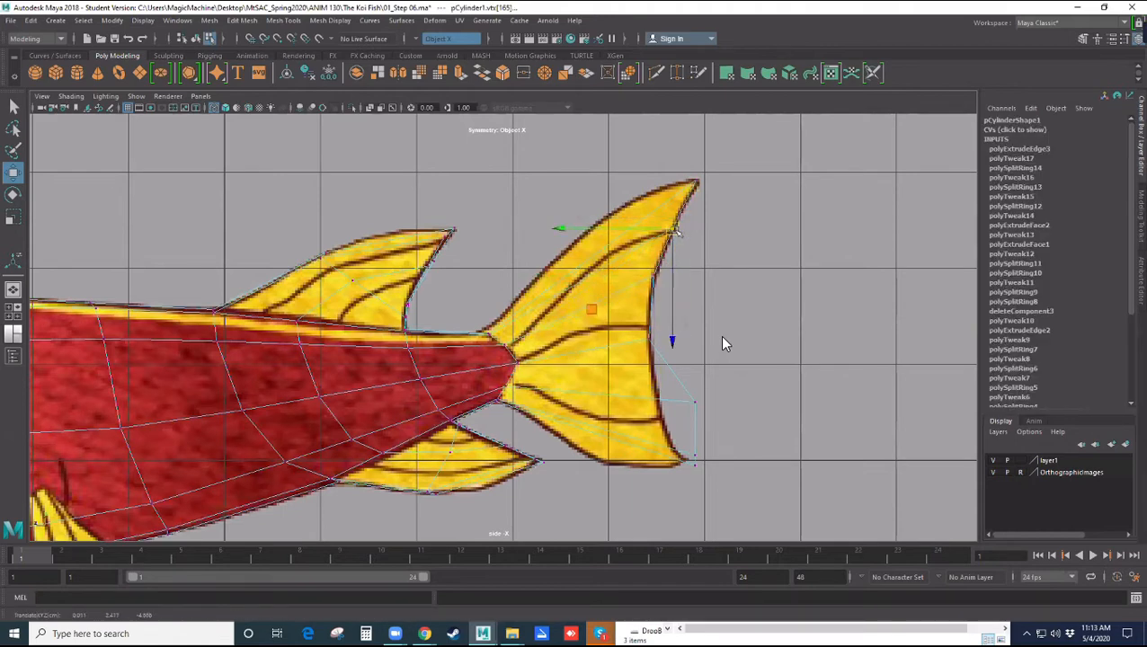
Examine the tail fin's upper vertices in the perspective view and undo the last vertex move.
key(space)
key(space)
alt+drag(681, 331, 608, 384)
scroll(702, 313, up, 4)
key(ctrl+z)
alt+drag(684, 386, 863, 366)
scroll(863, 365, down, 3)
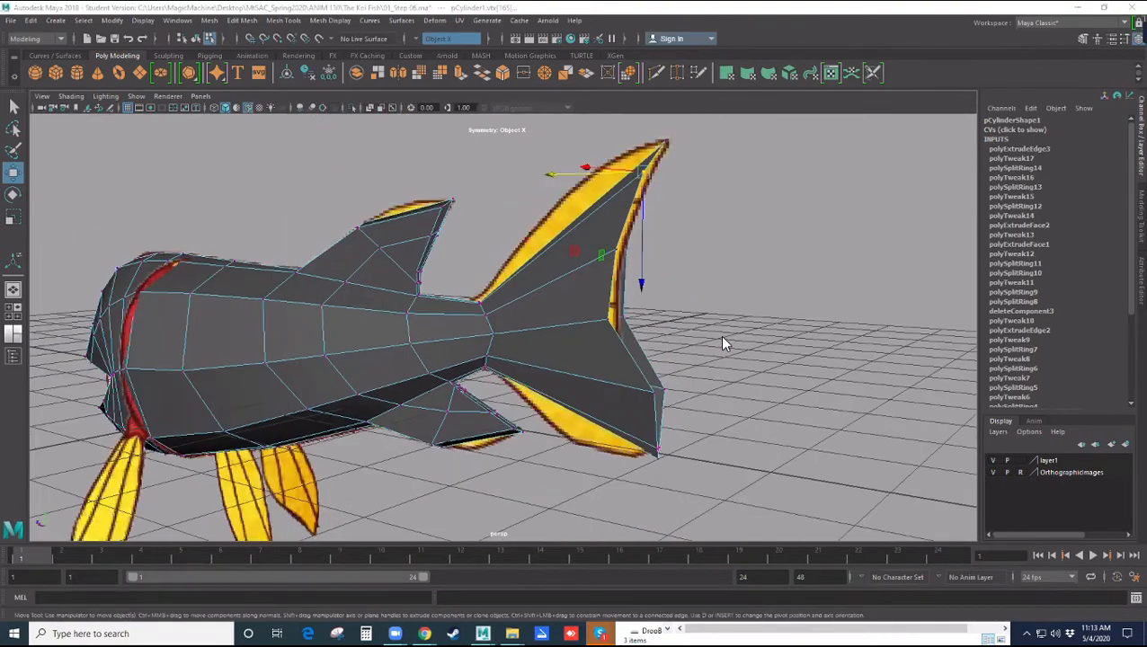
scroll(725, 343, up, 2)
In the side view, move the lower tip and lower trailing-edge vertices of the tail fin onto the reference outline.
key(space)
key(space)
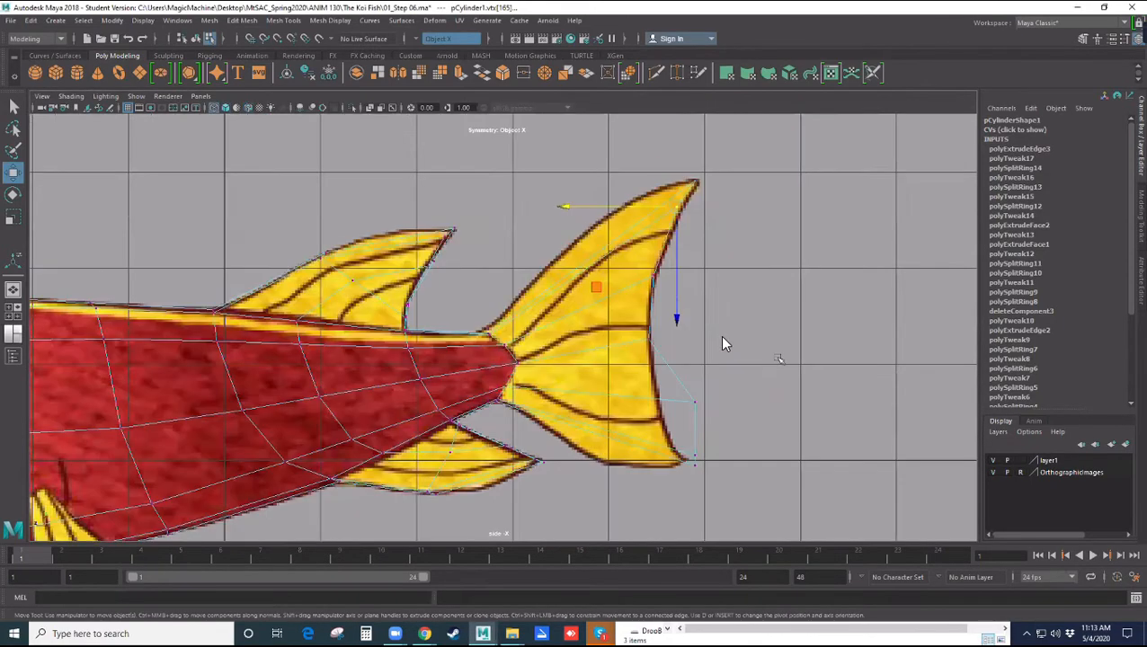
scroll(725, 343, up, 4)
click(686, 461)
drag(685, 462, 663, 446)
click(685, 450)
drag(699, 369, 644, 403)
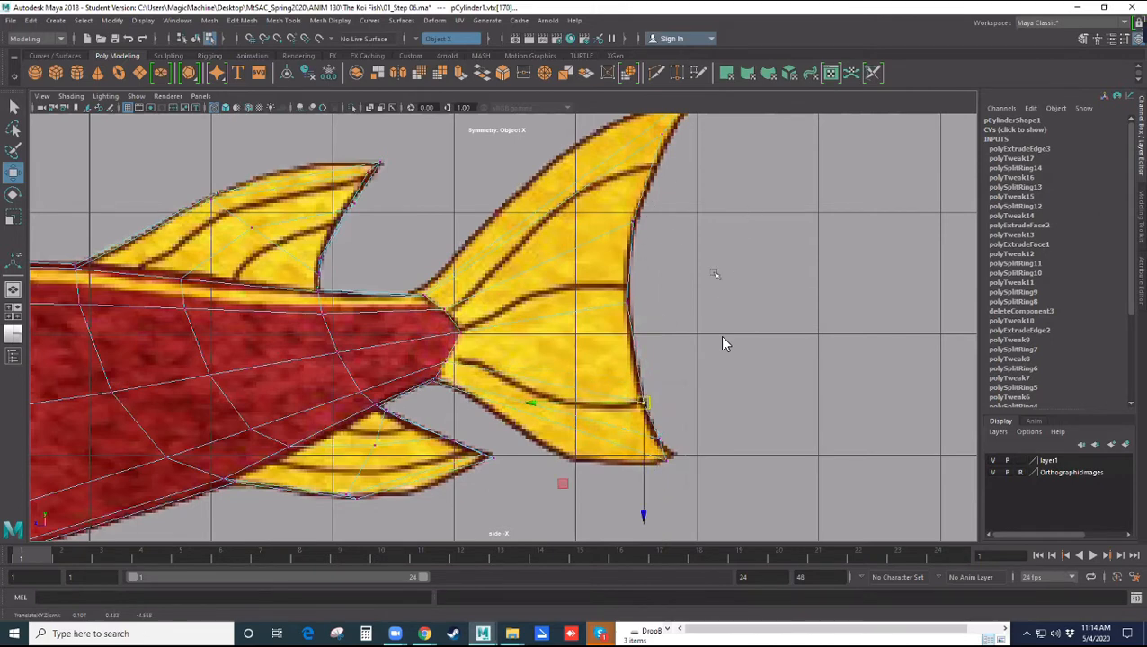
Respace the vertices on the tail fin's upper trailing edge evenly along the reference curve.
alt+middle_drag(681, 121, 660, 208)
mouse_move(645, 222)
mouse_down()
mouse_move(629, 233)
mouse_move(652, 215)
mouse_up()
key(Down)
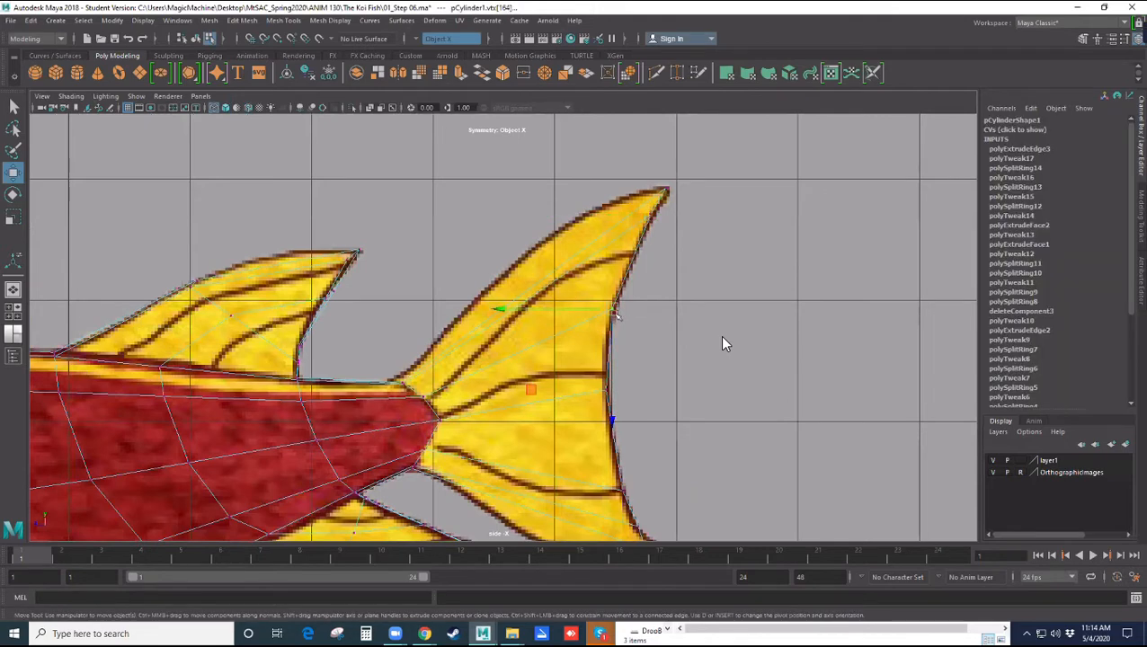
drag(630, 271, 623, 288)
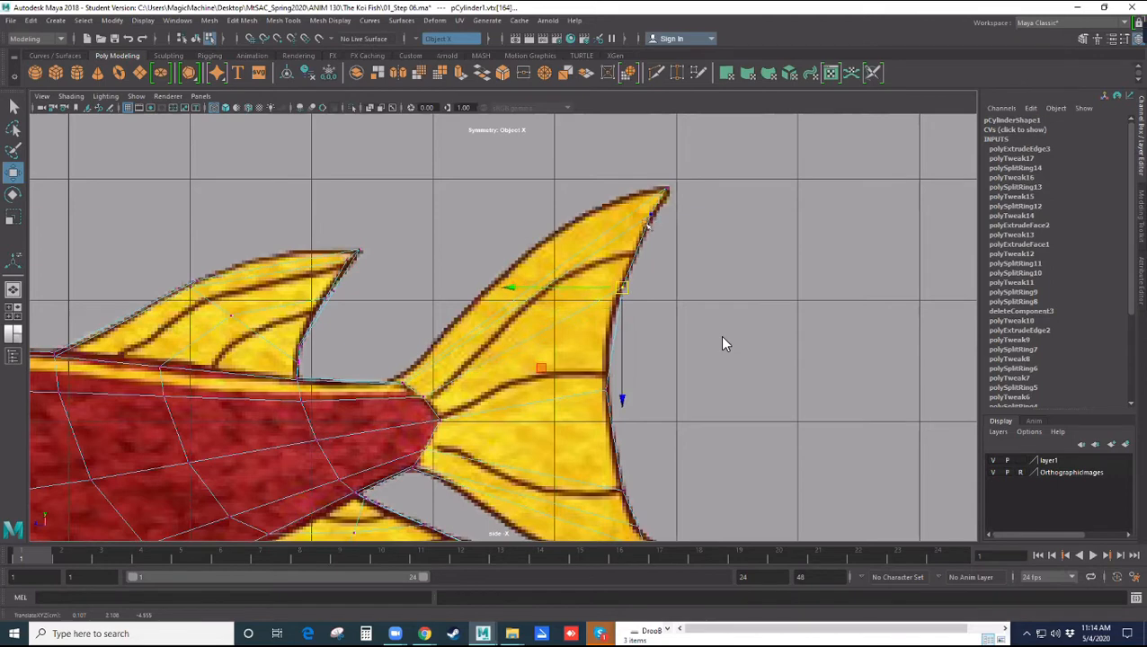
Adjust the vertex at the tail fin's lower tip to match the corner of the reference outline.
scroll(726, 345, down, 8)
scroll(725, 344, up, 6)
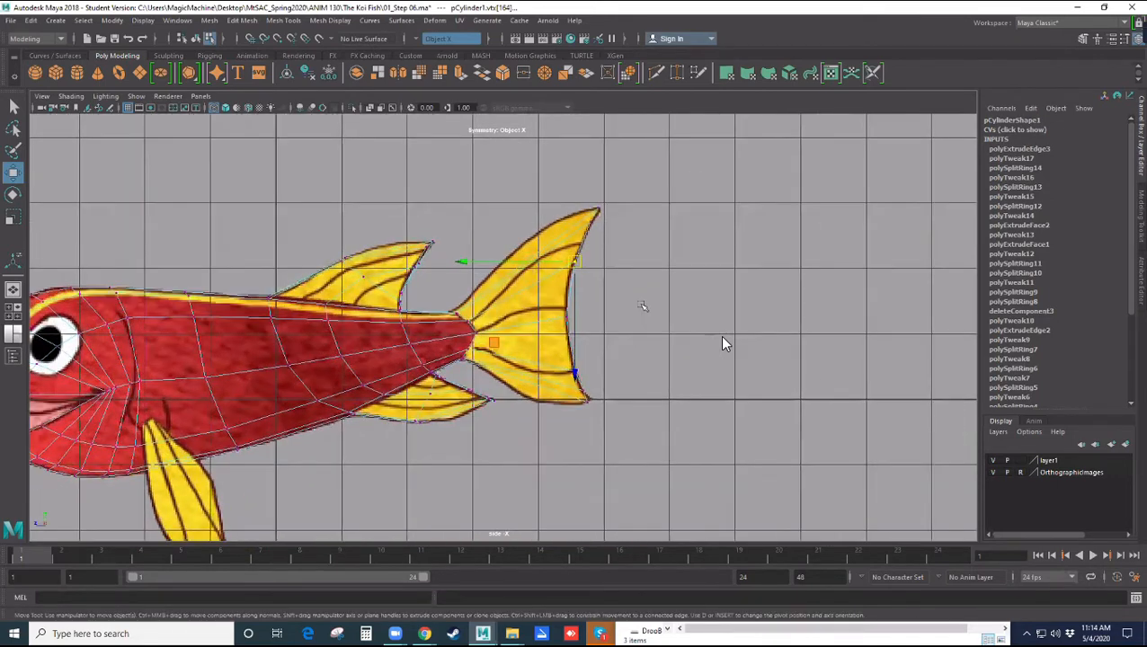
scroll(726, 344, up, 1)
click(726, 345)
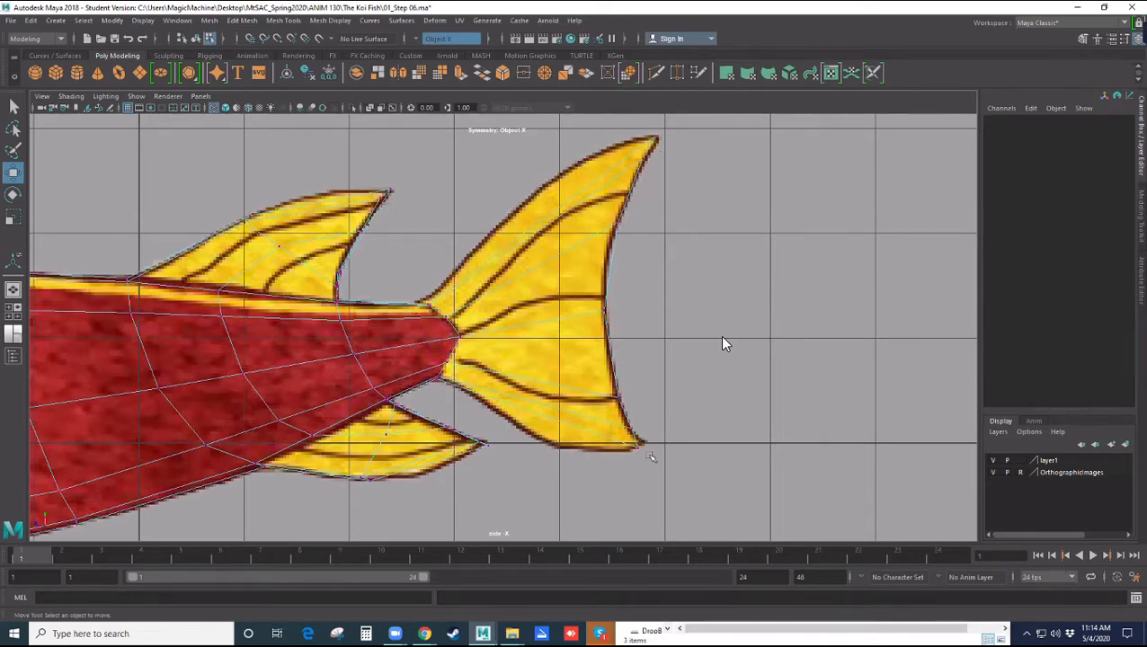
drag(624, 463, 641, 447)
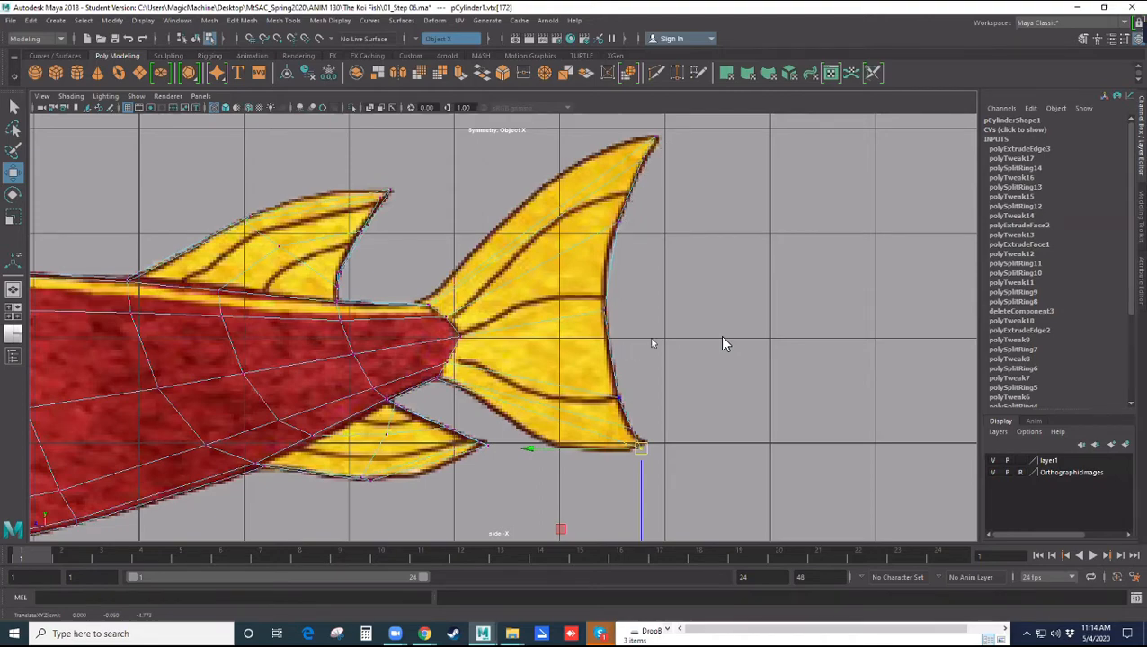
Insert an edge loop across the middle of the tail fin, between the body's rear end and the fin's trailing edge.
key(space)
key(space)
alt+drag(657, 394, 724, 342)
key(space)
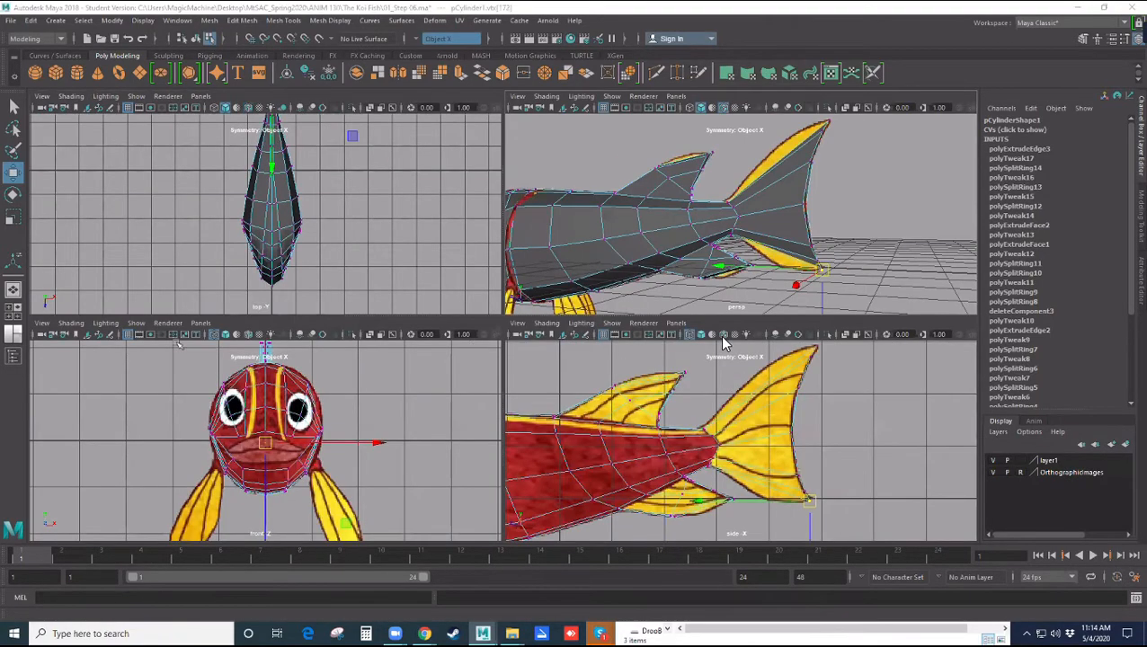
key(space)
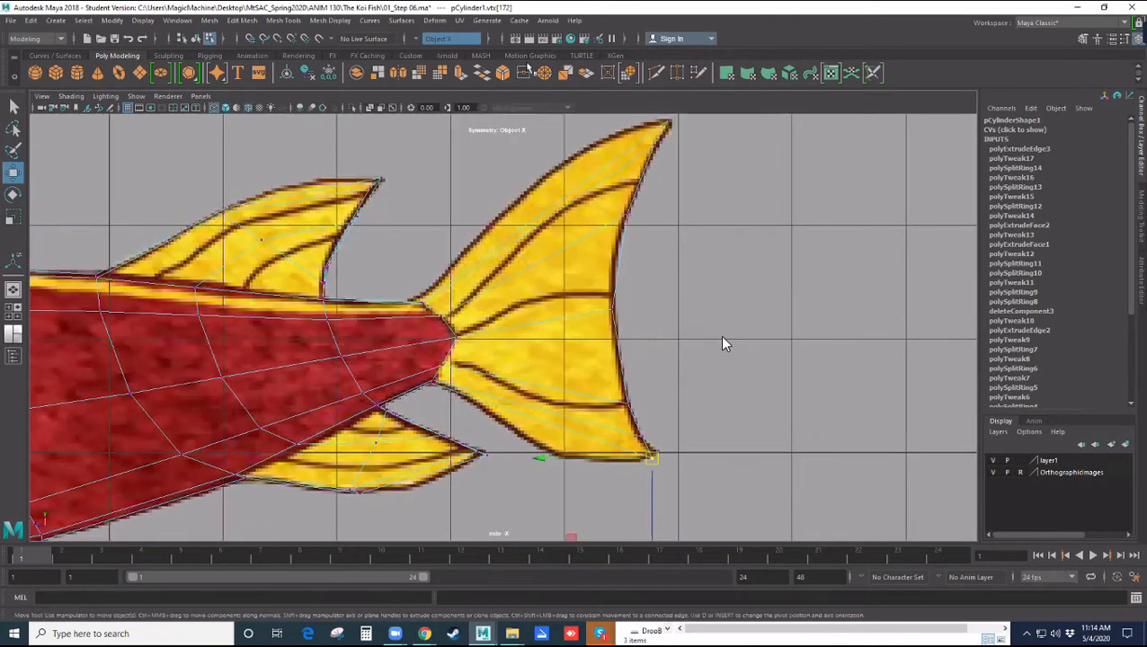
click(283, 20)
click(306, 110)
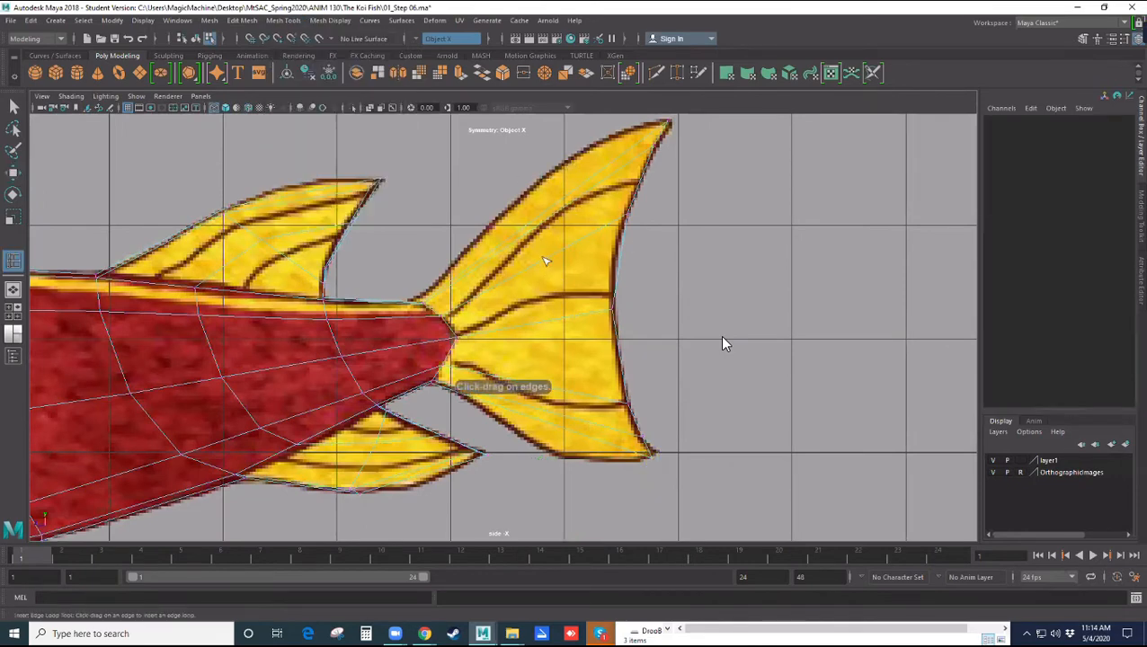
click(598, 340)
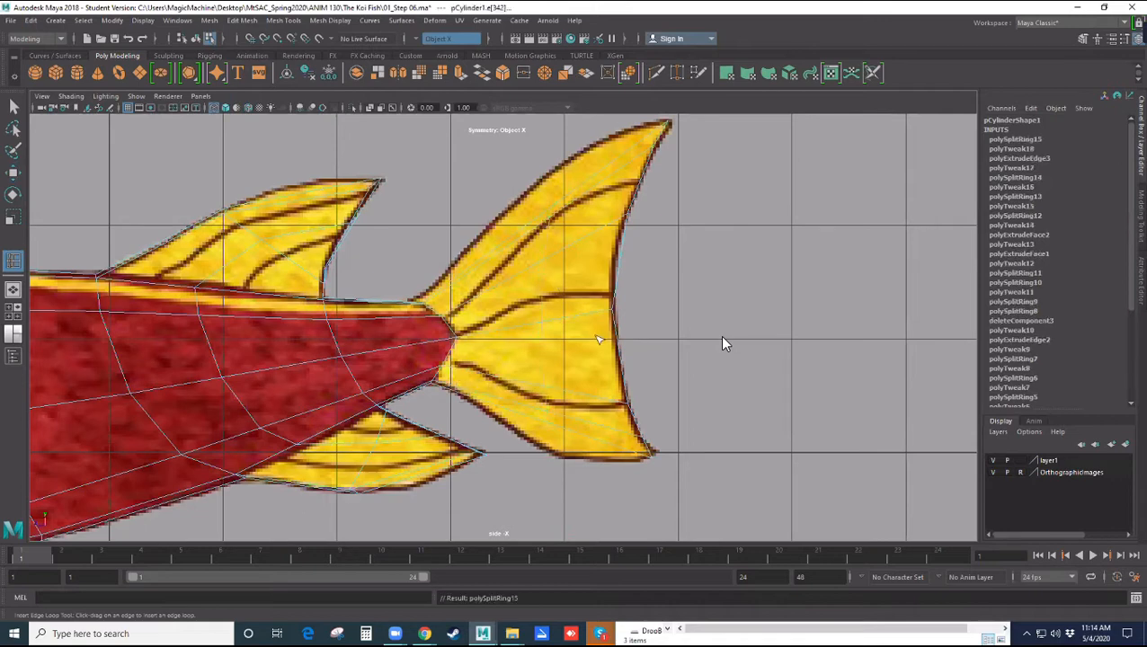
Scale the new middle edge loop vertically so its ends reach the tail fin's reference outline.
key(r)
drag(550, 425, 553, 460)
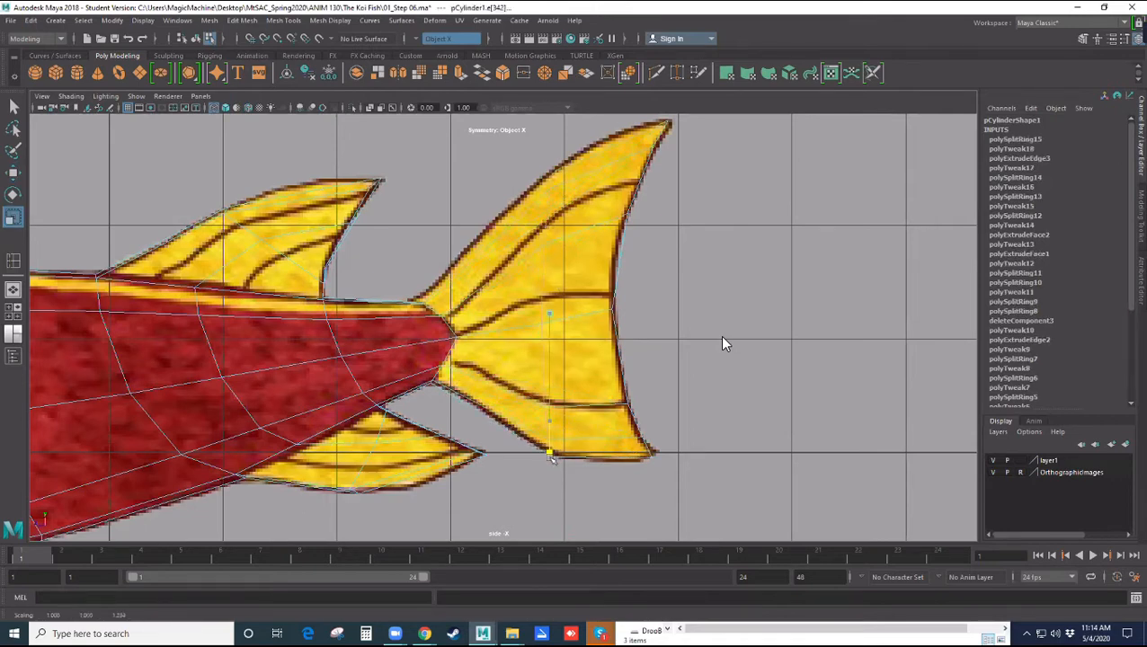
scroll(721, 427, up, 1)
click(672, 403)
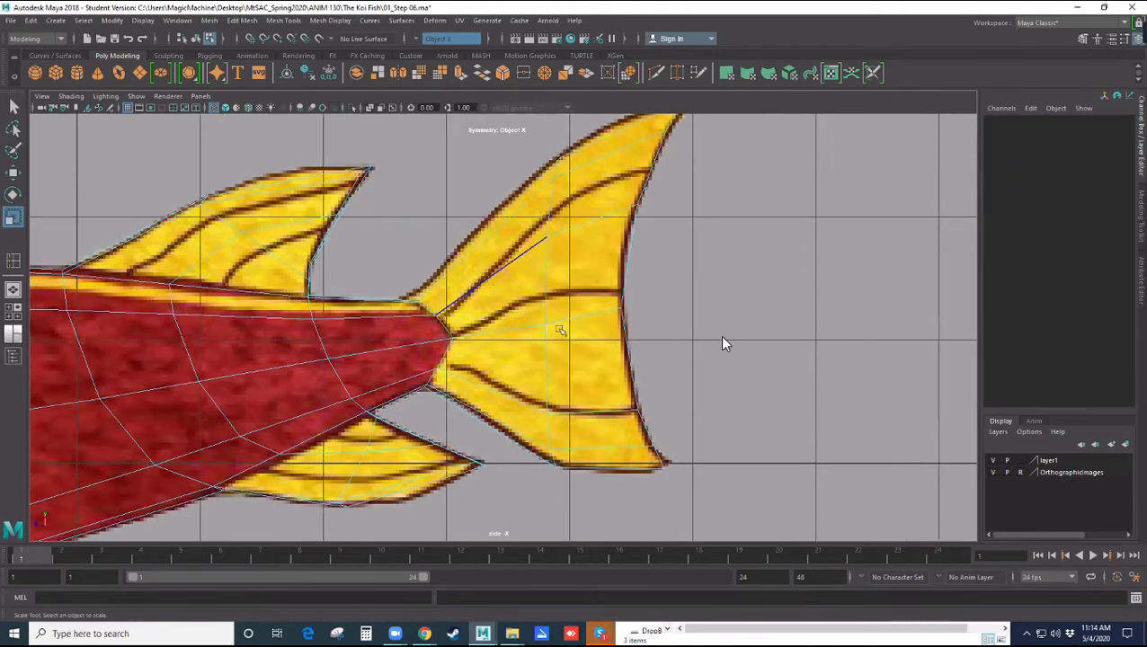
Move the individual vertices of the tail fin's middle loop so the loop bows toward the body and follows the fin outline.
right_drag(543, 294, 508, 290)
drag(554, 310, 529, 333)
key(w)
mouse_move(559, 232)
mouse_down()
mouse_move(525, 255)
mouse_move(540, 243)
mouse_up()
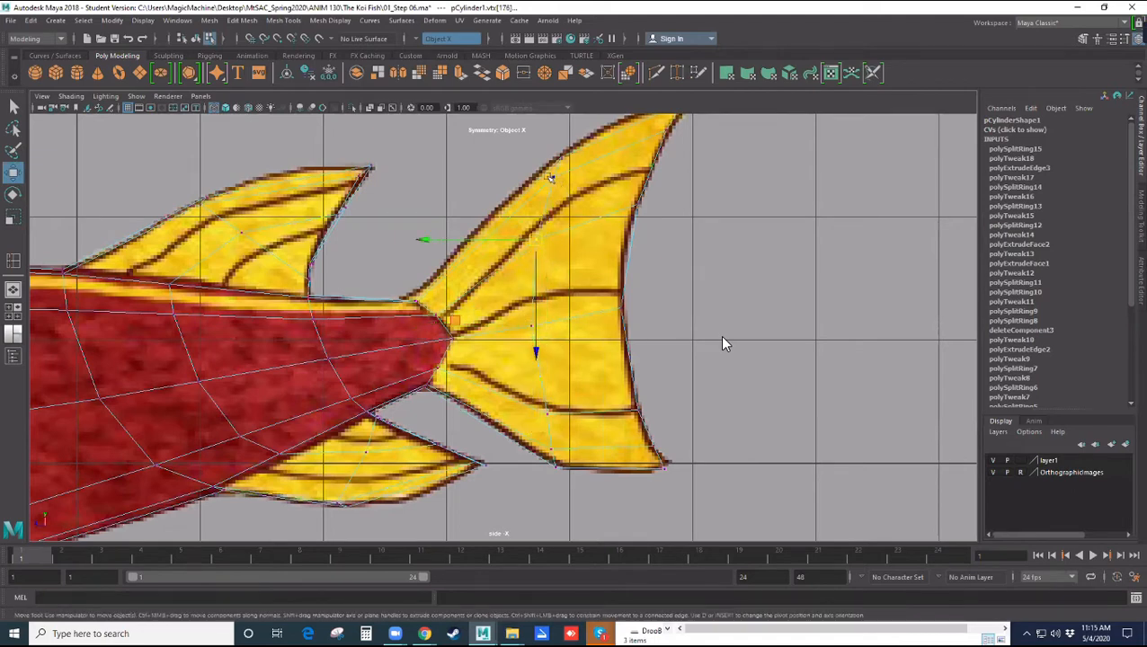
click(550, 183)
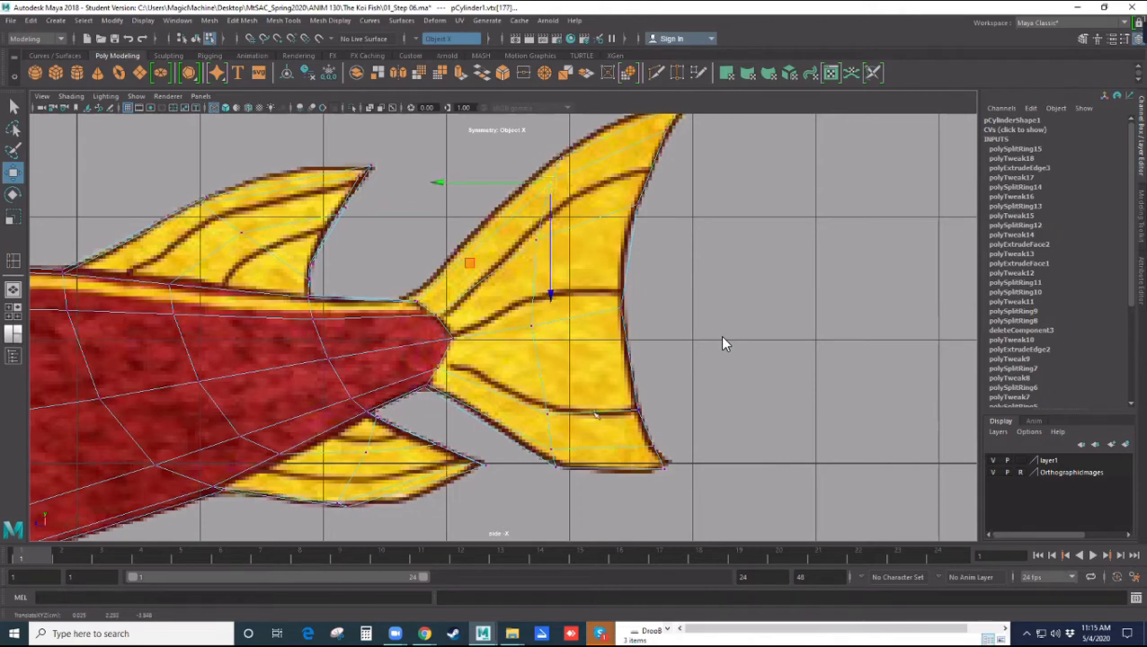
click(548, 413)
drag(550, 416, 552, 449)
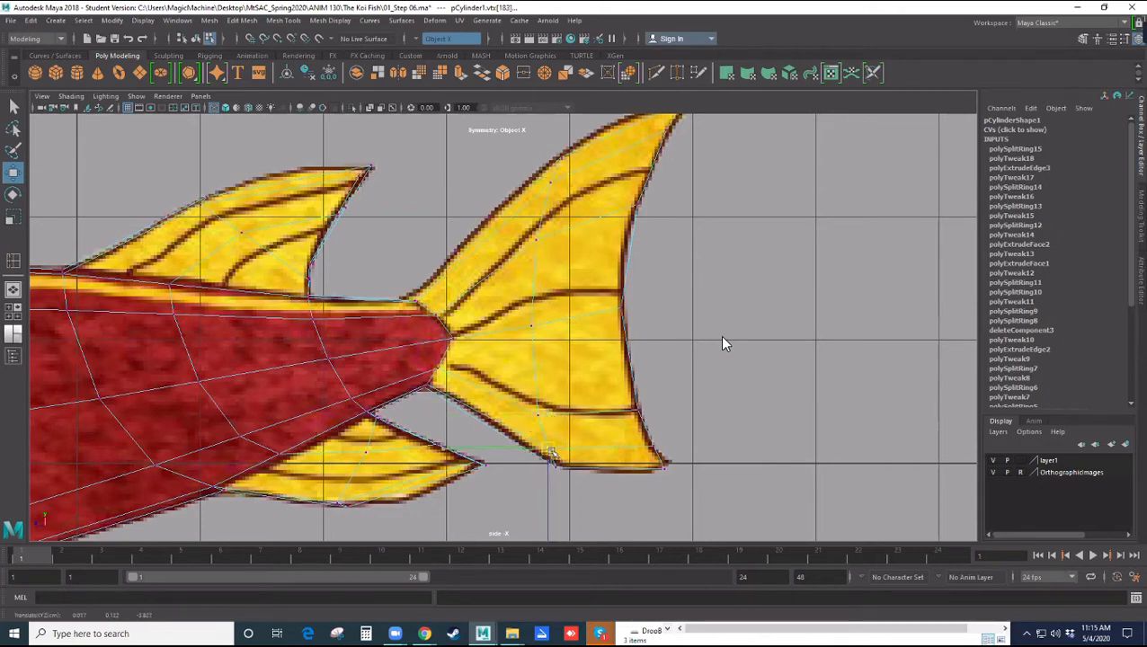
click(725, 344)
Insert an edge loop between the middle loop and the tail fin's trailing edge, and scale it vertically toward the reference outline.
click(13, 261)
drag(597, 217, 589, 222)
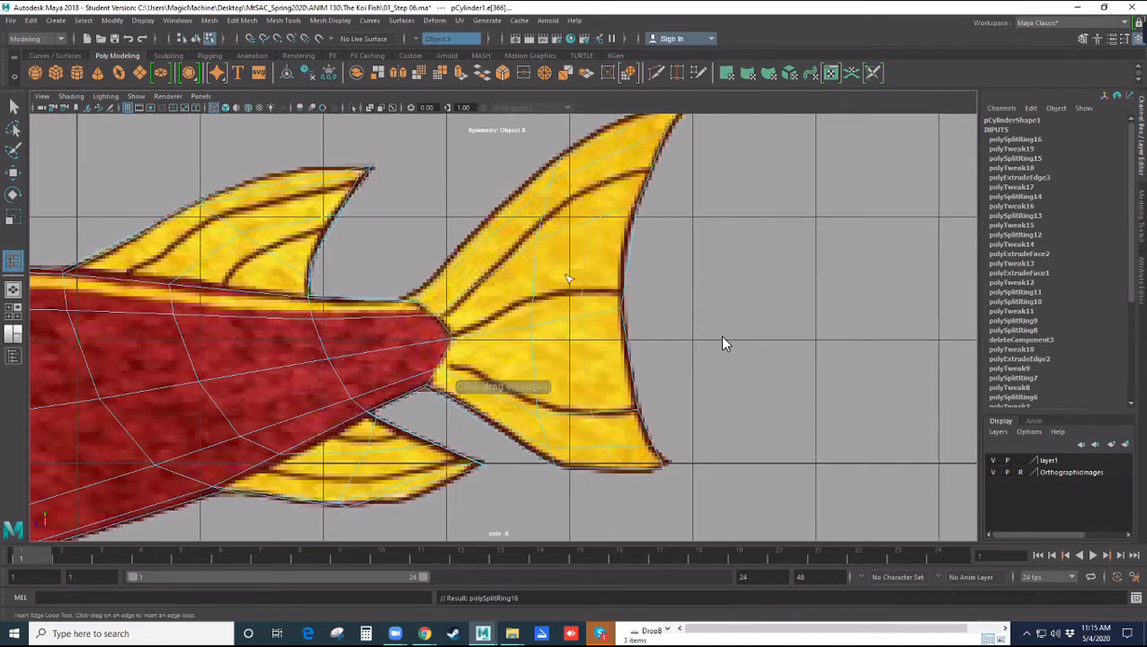
scroll(724, 345, down, 3)
key(r)
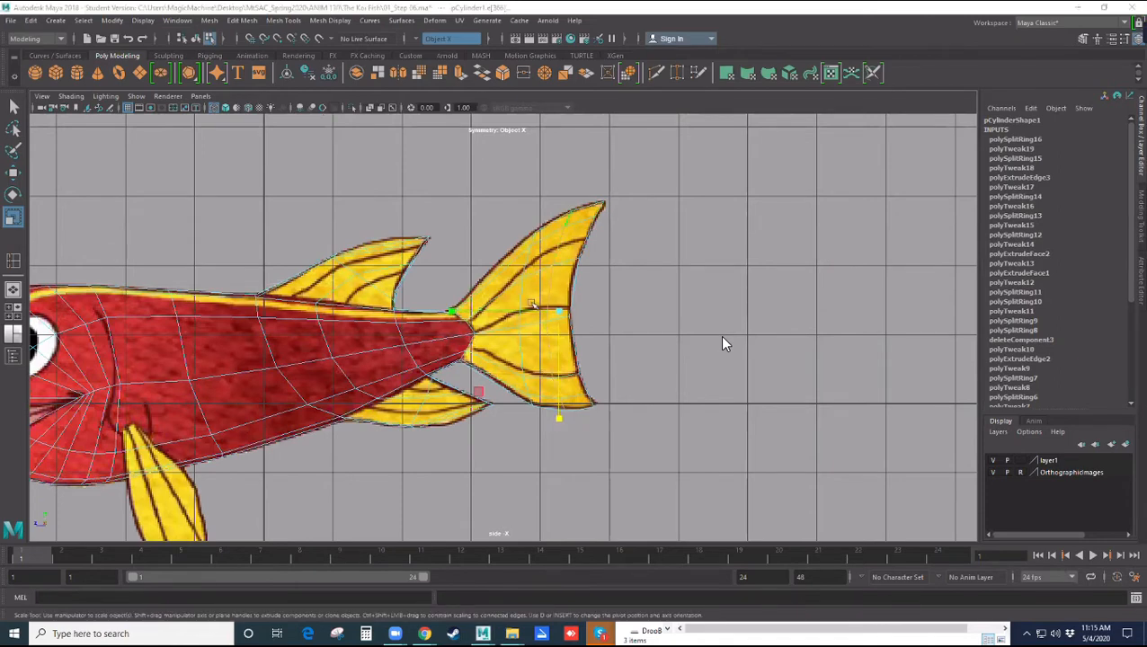
scroll(615, 401, up, 3)
alt+drag(616, 403, 642, 392)
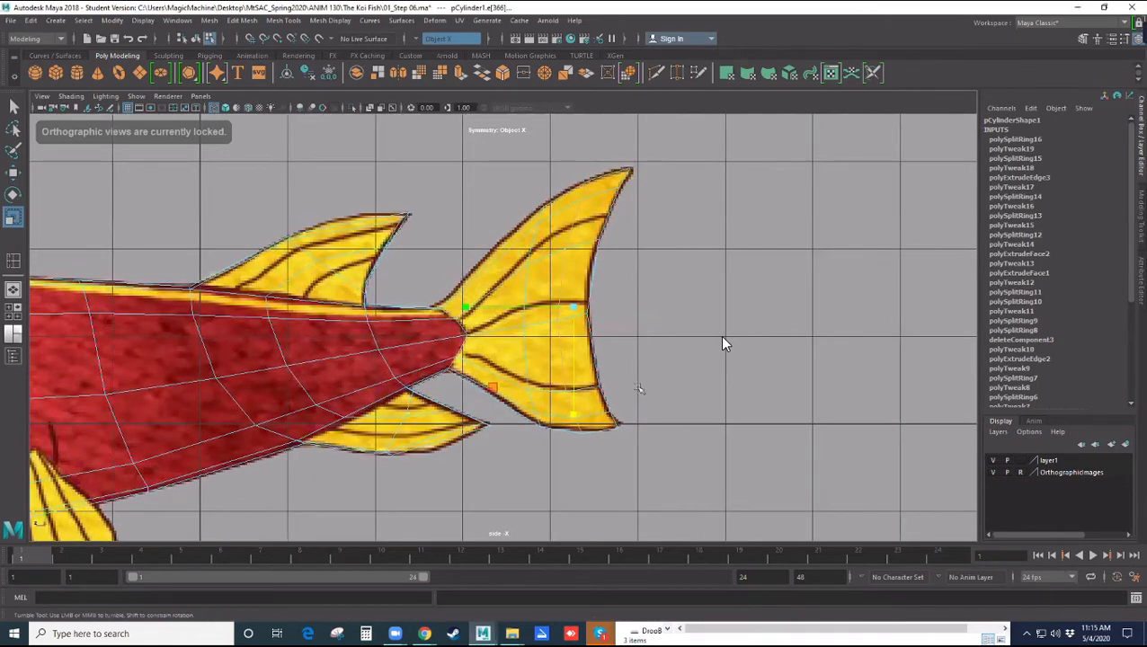
click(655, 326)
right_drag(565, 291, 564, 249)
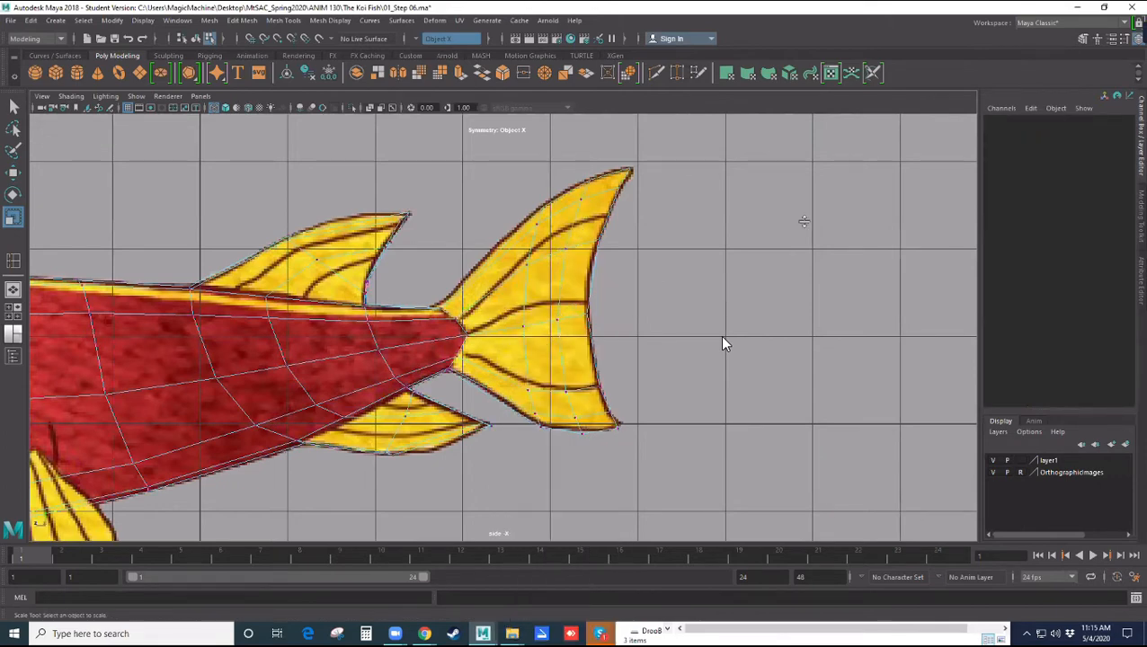
Check the tail fin's topology in the perspective view and insert an edge loop near the fin's base in the side view.
key(space)
key(space)
alt+drag(668, 278, 608, 342)
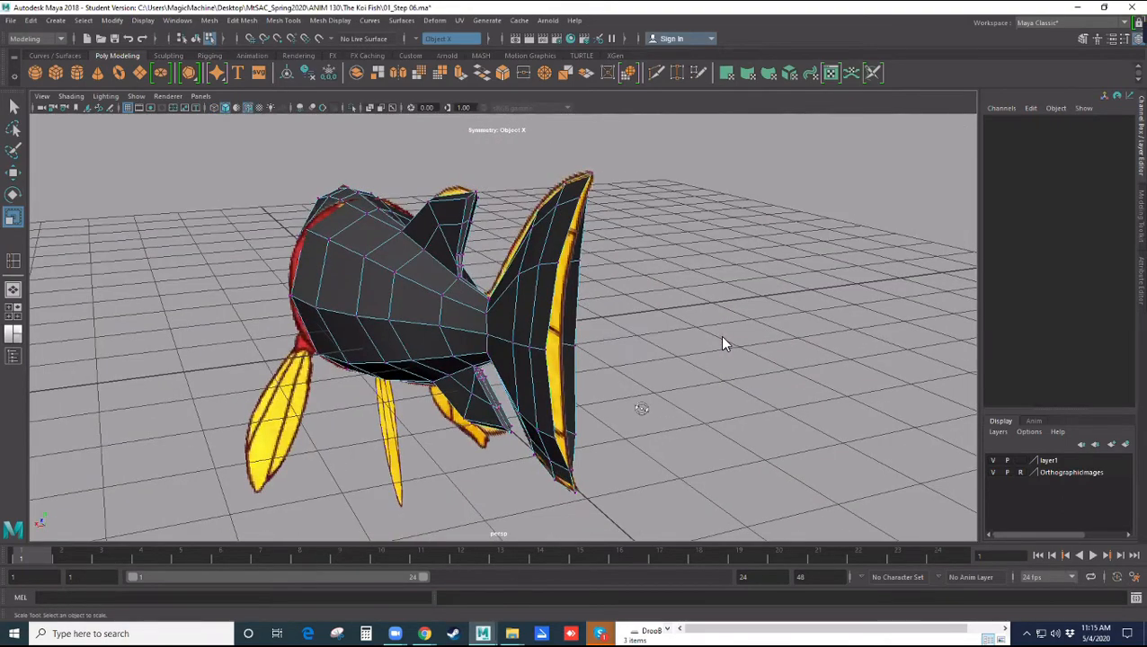
alt+drag(632, 409, 460, 313)
alt+drag(643, 355, 729, 413)
key(space)
key(space)
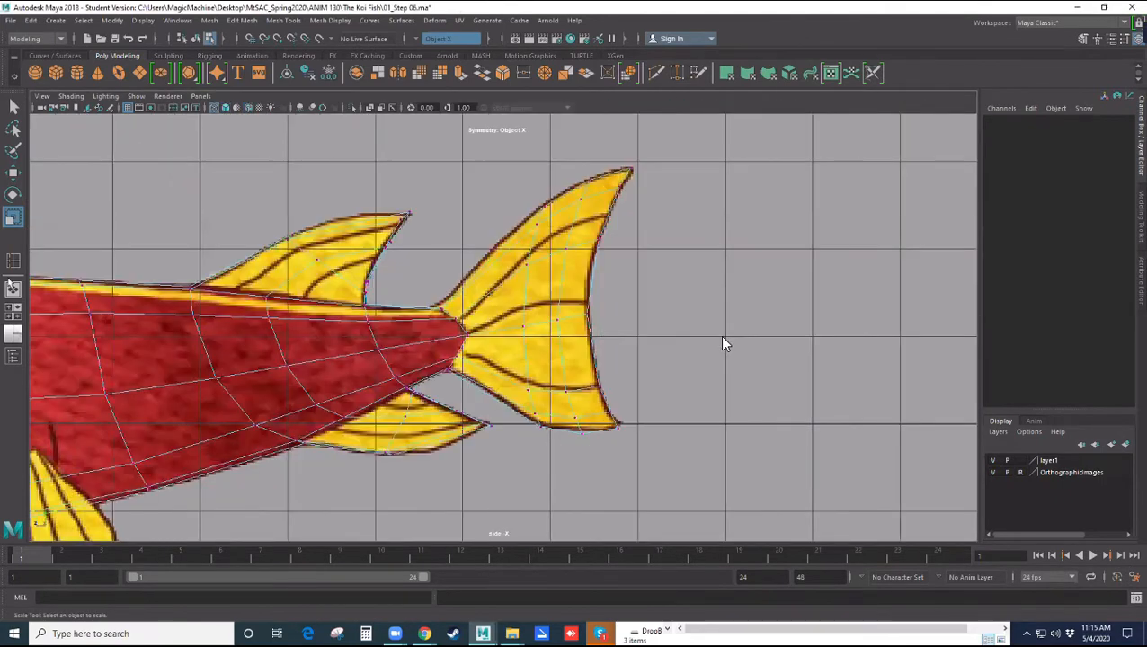
click(14, 261)
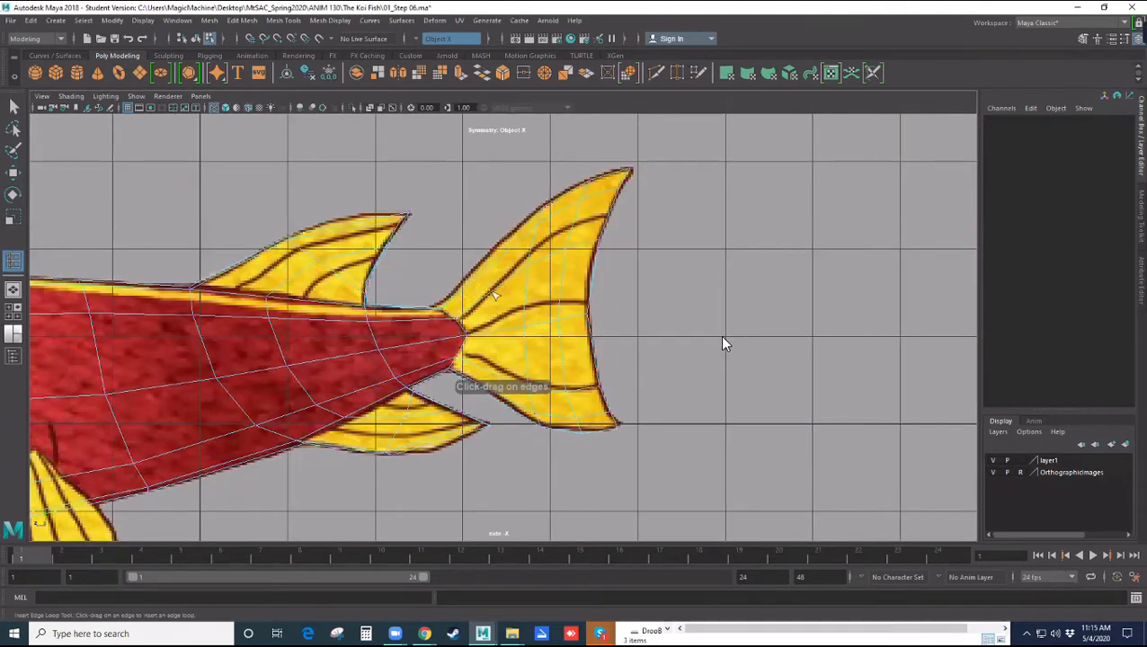
click(496, 284)
click(490, 299)
Scale the edge loop at the tail fin's base vertically and lengthwise to fit it within the reference outline.
key(r)
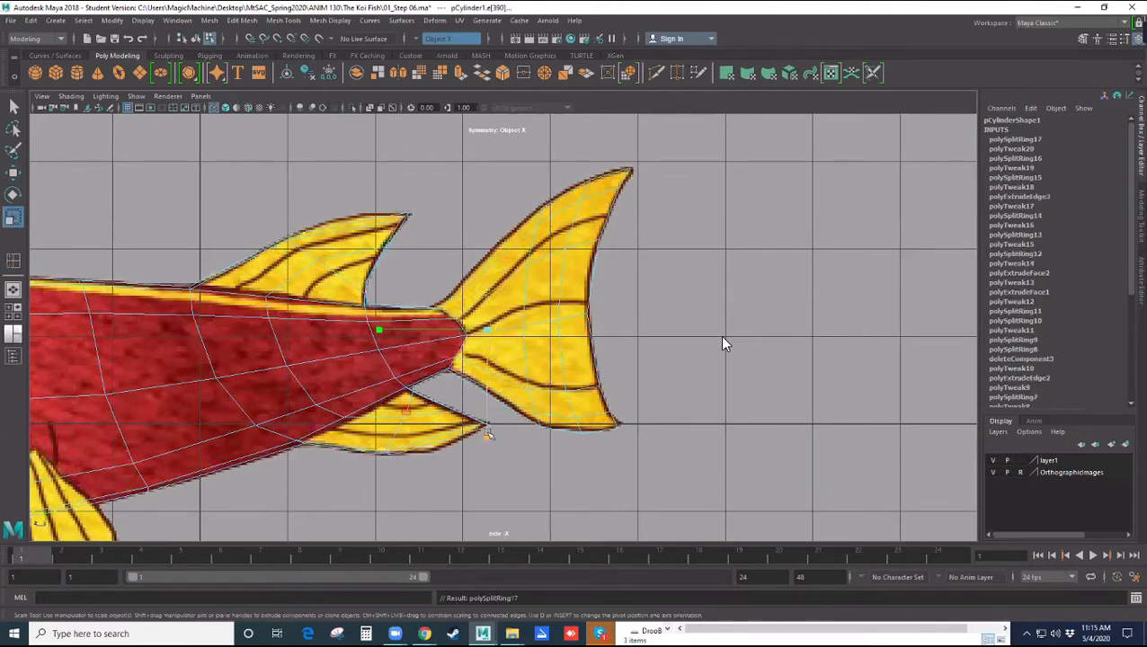
drag(486, 438, 486, 429)
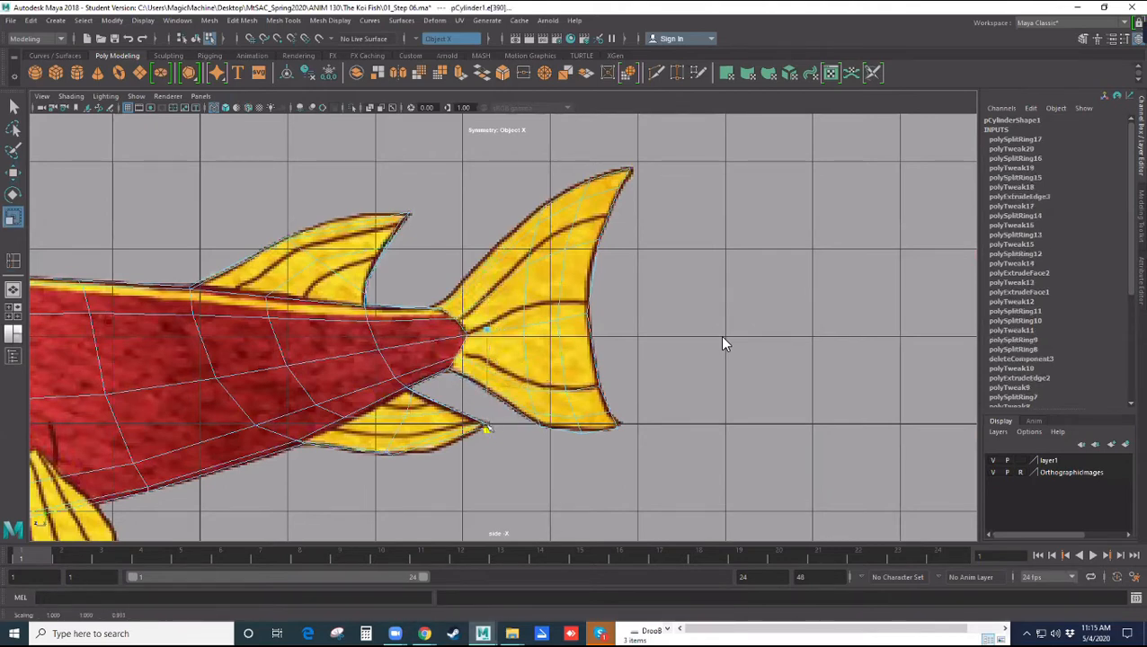
scroll(724, 344, up, 3)
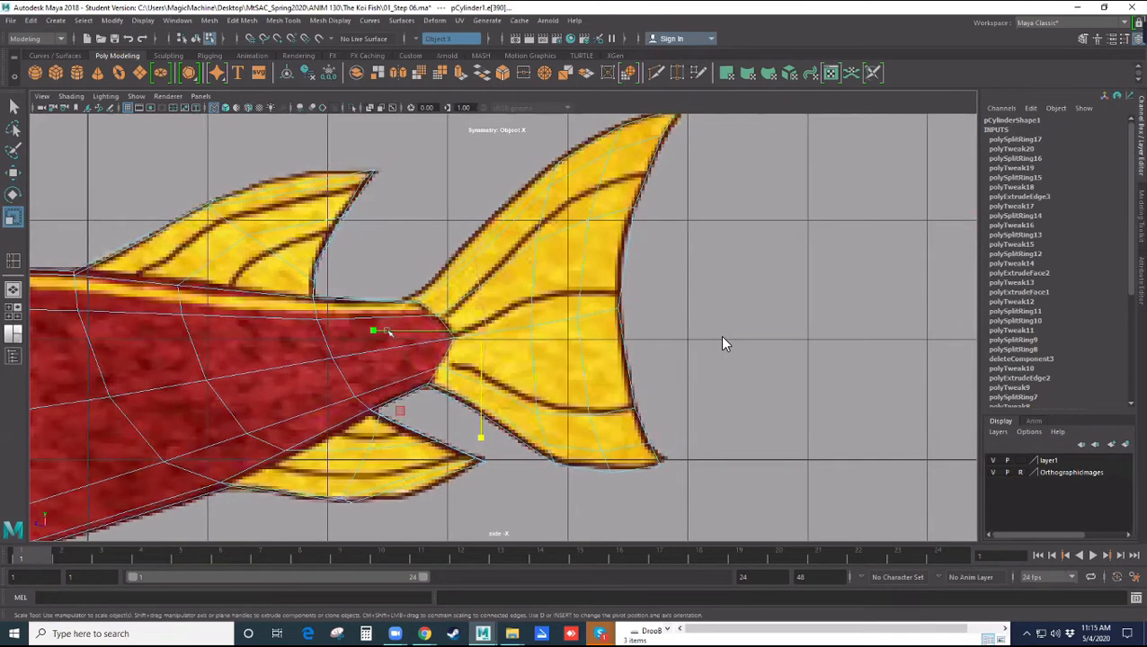
drag(373, 330, 561, 335)
Adjust the vertices of the tail fin's base loop, moving its center vertex slightly toward the rear.
right_drag(484, 290, 481, 252)
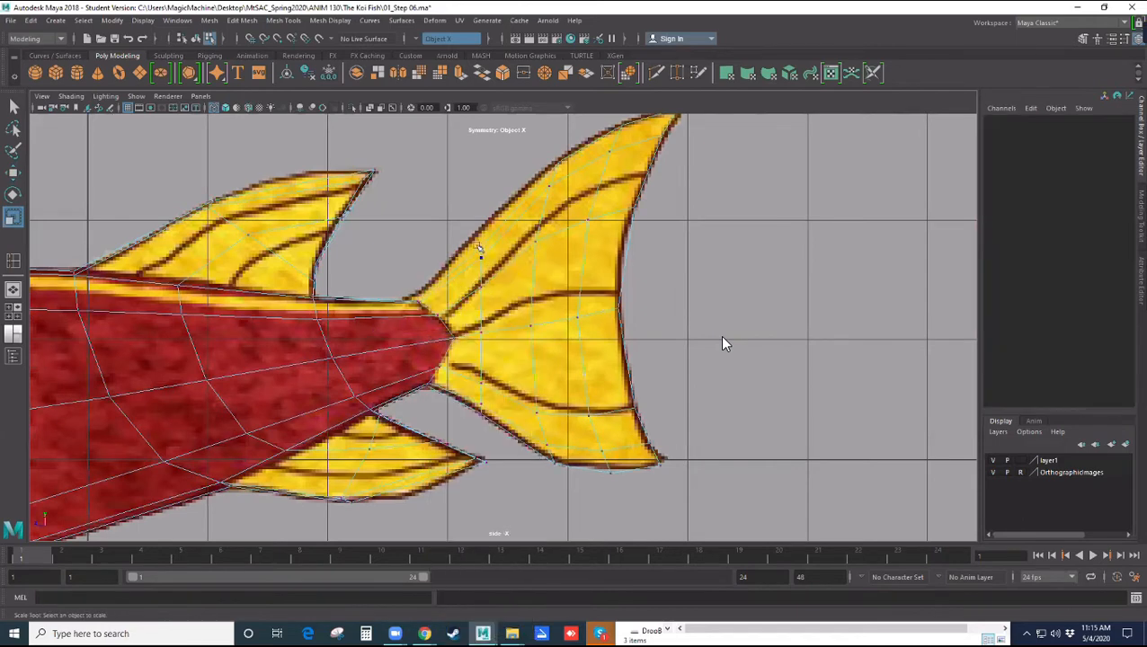
click(482, 252)
key(w)
drag(481, 248, 474, 235)
click(480, 414)
click(479, 416)
click(481, 414)
click(493, 322)
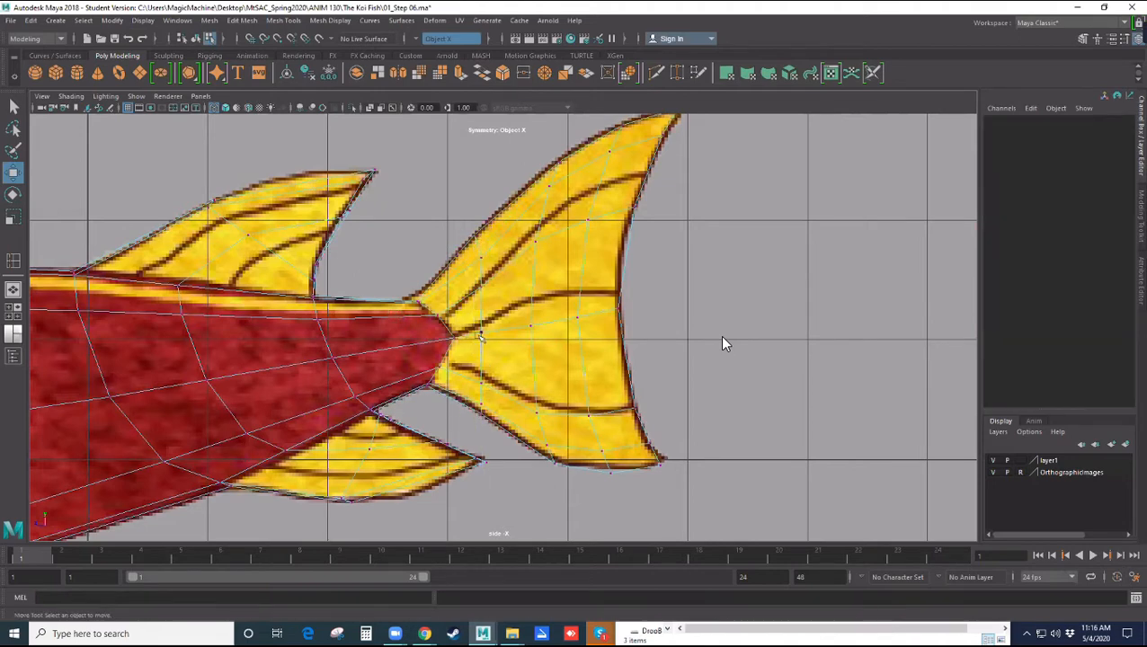
click(480, 334)
drag(481, 332, 488, 331)
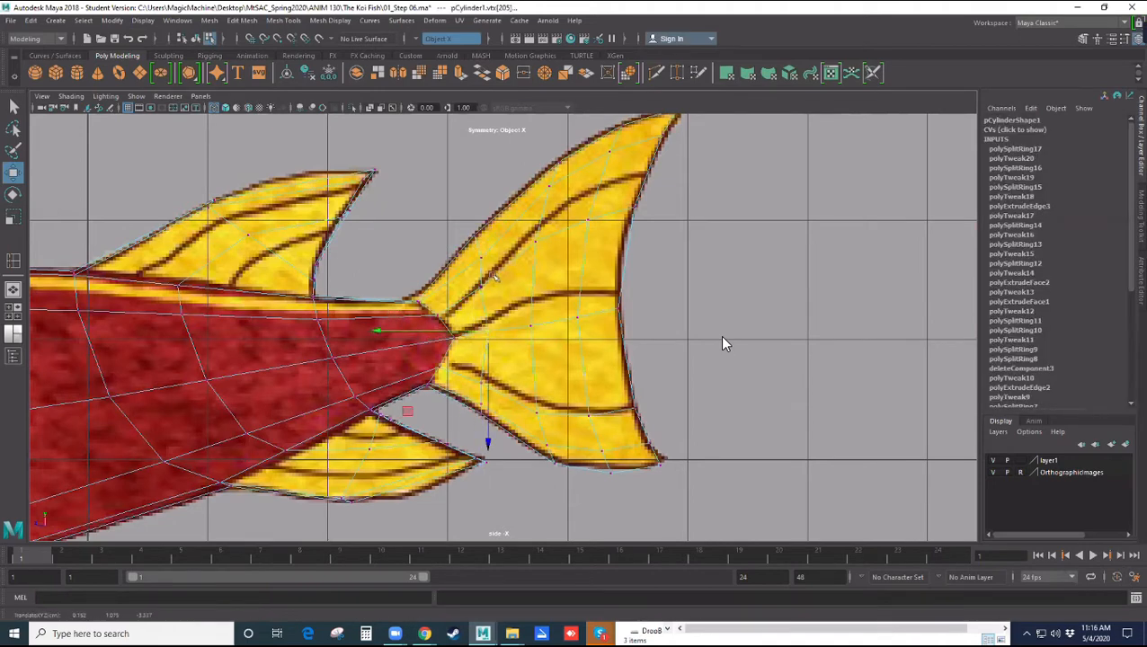
Fine-tune the base loop's upper and lower vertices and shift the vertex at the body's rear tip slightly forward.
click(484, 284)
click(480, 259)
drag(480, 259, 483, 257)
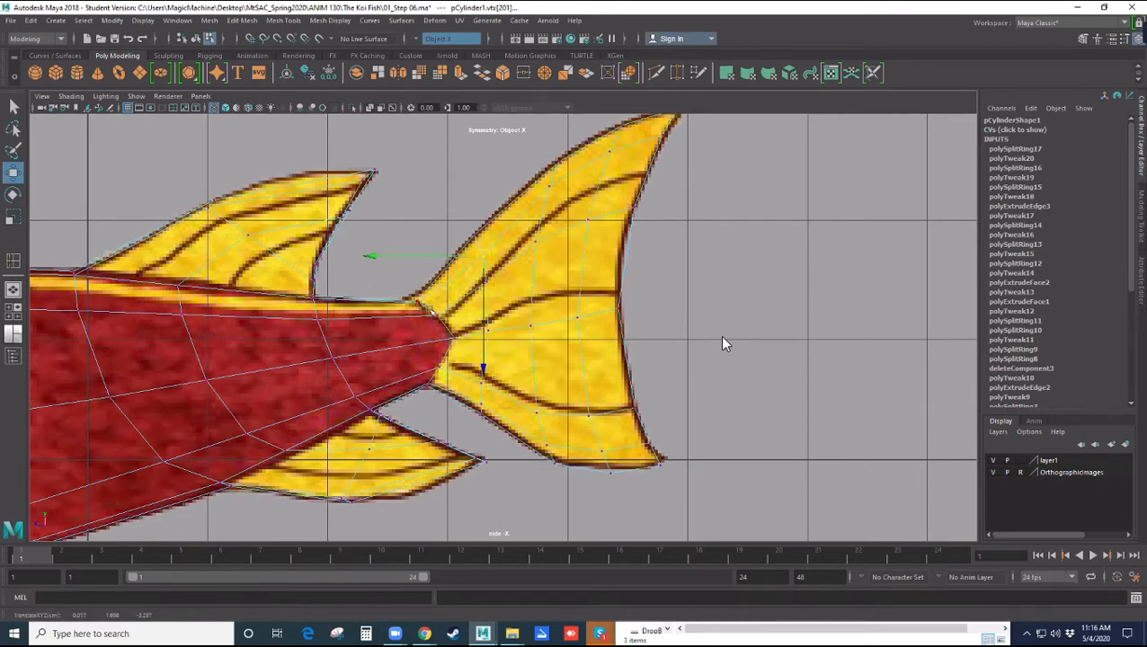
click(438, 338)
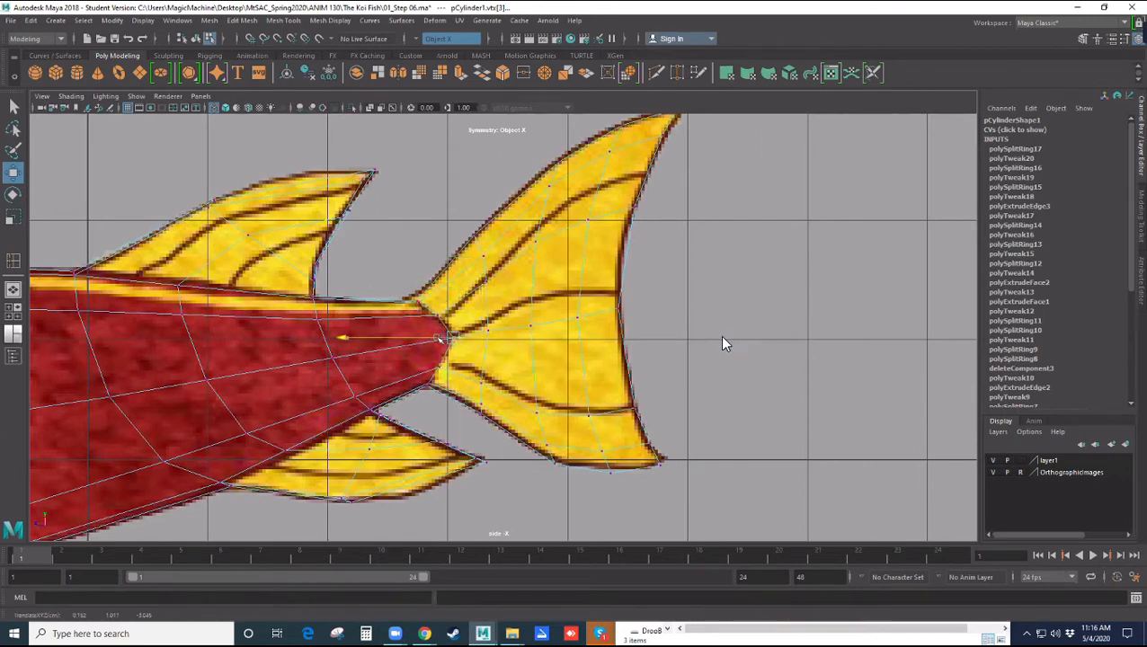
drag(436, 338, 433, 337)
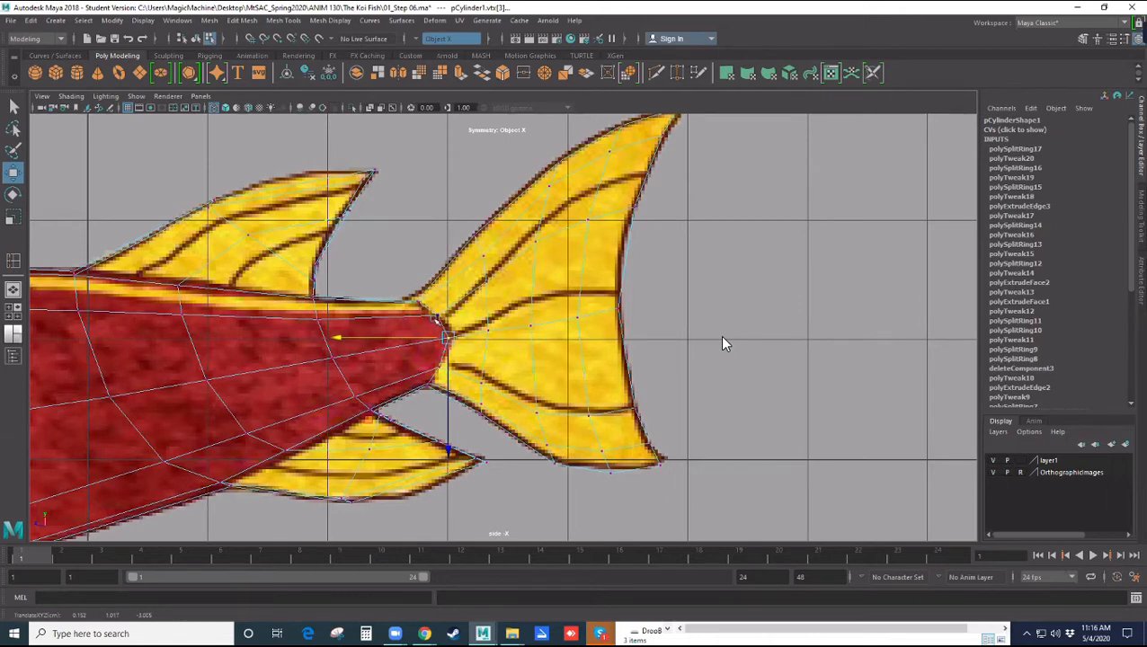
click(481, 259)
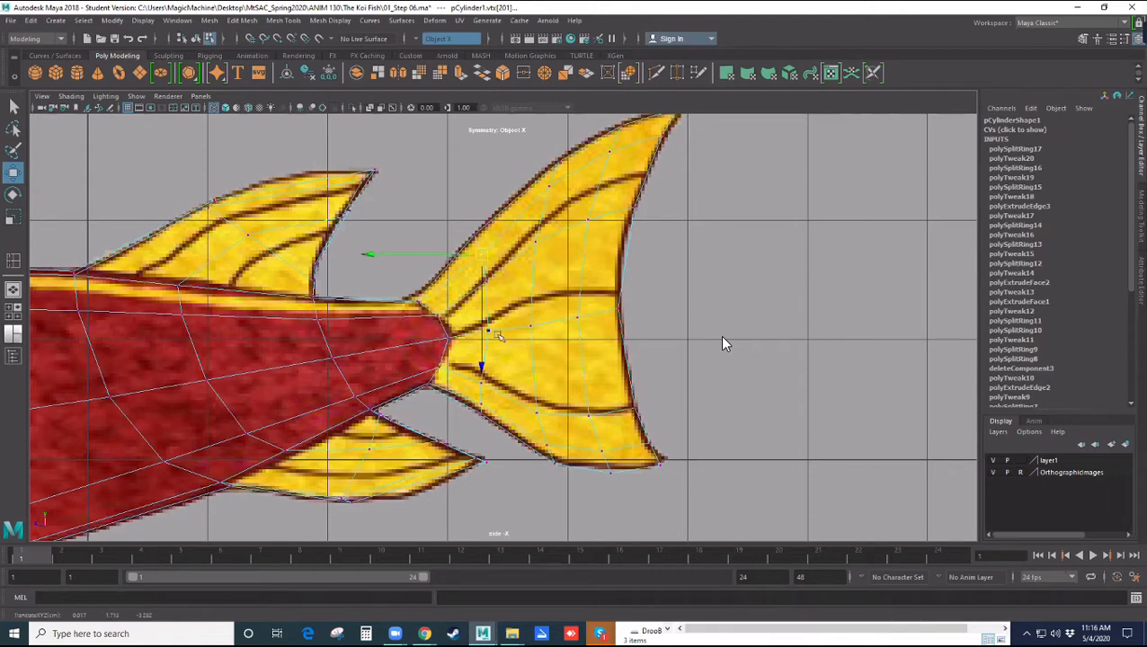
click(483, 384)
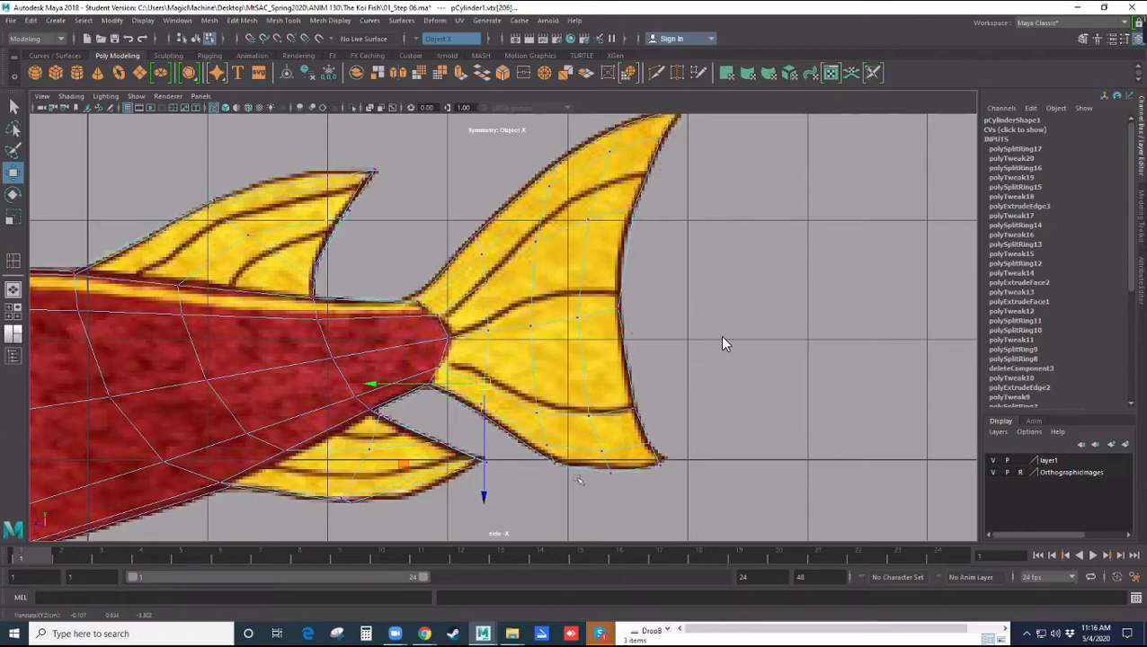
Examine the tail fin's vertices and edge flow from several angles in the perspective view.
key(space)
key(space)
alt+drag(730, 273, 731, 274)
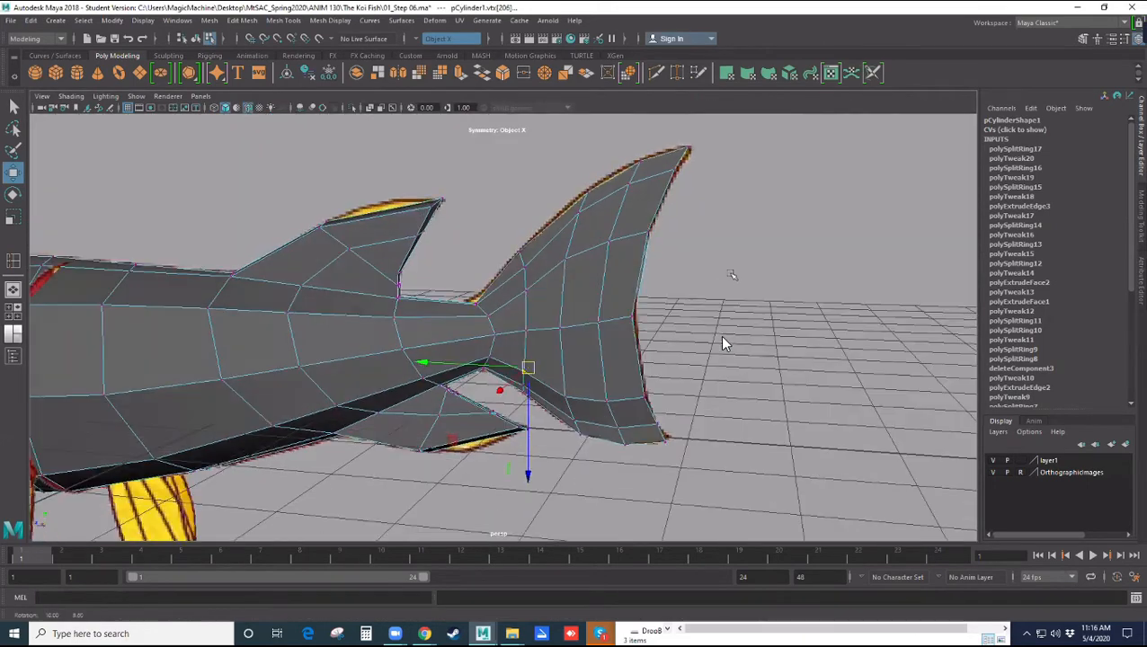
alt+drag(572, 278, 562, 302)
click(550, 307)
click(548, 303)
click(540, 364)
alt+drag(540, 364, 503, 376)
alt+middle_drag(620, 359, 541, 312)
alt+drag(540, 312, 735, 415)
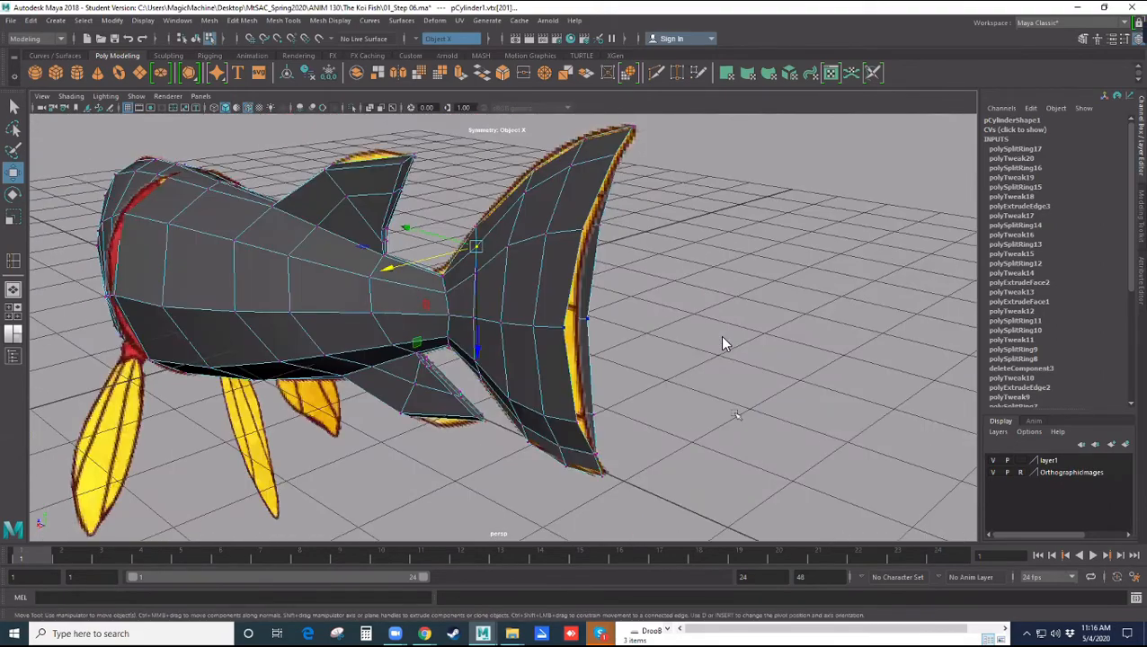
Select the tail fin's inner and trailing-edge vertices together in the side view.
key(space)
key(space)
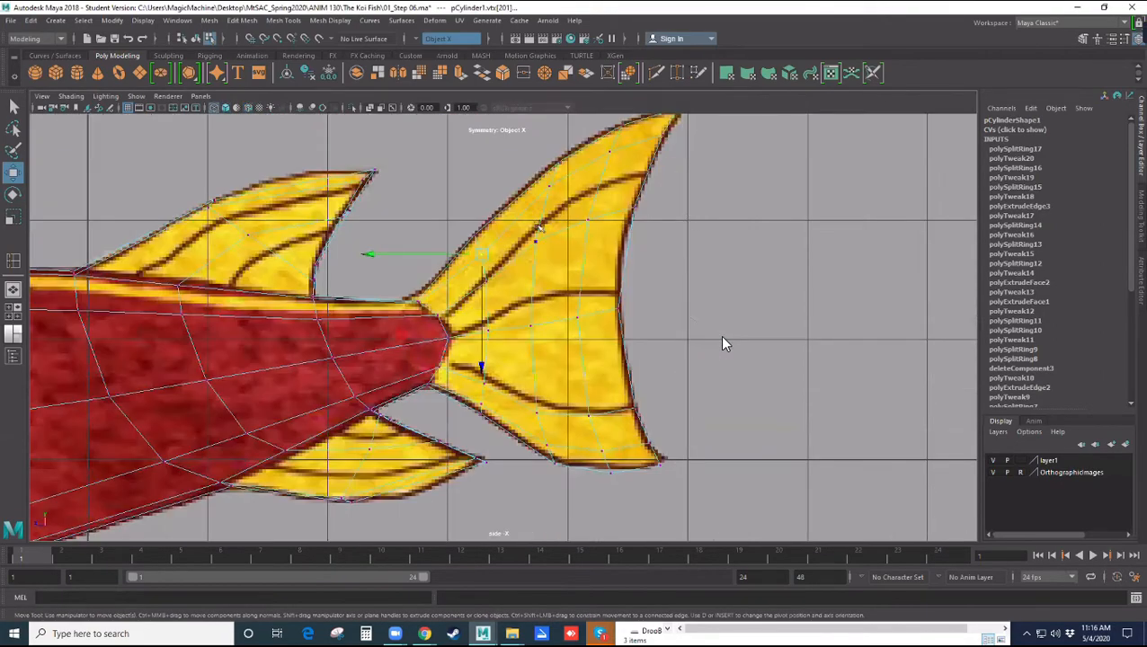
key(q)
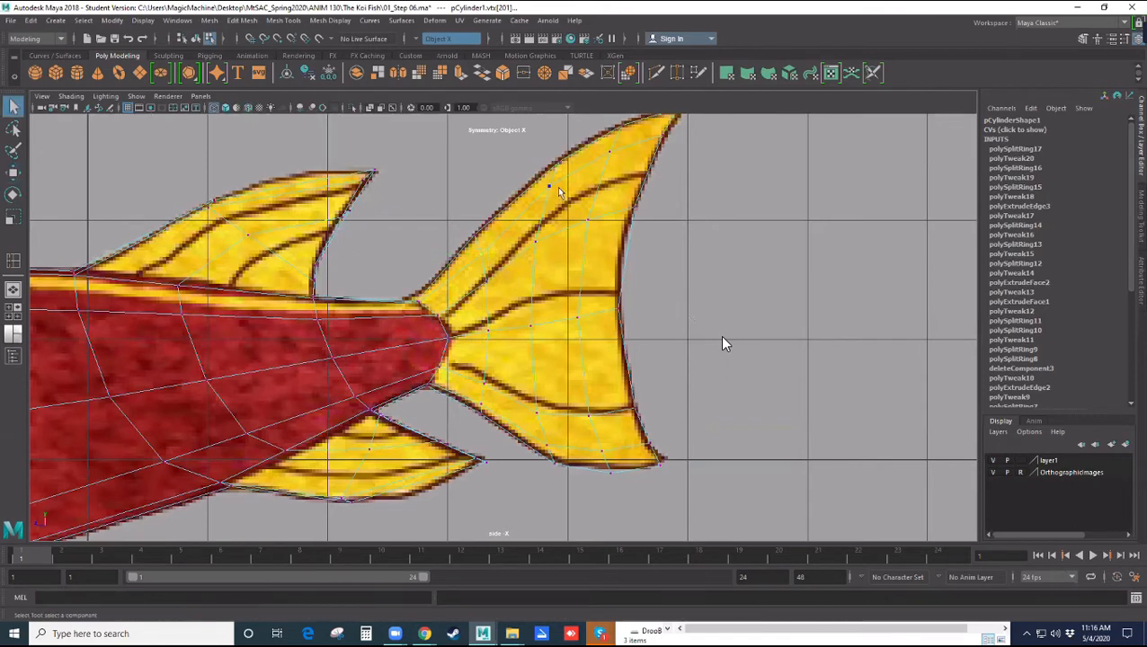
click(591, 217)
shift+drag(534, 279, 532, 281)
shift+click(662, 136)
shift+drag(659, 198, 646, 305)
Try to shift the selected tail fin vertices sideways across the fin's thickness in the perspective view.
key(space)
key(space)
alt+drag(672, 327, 527, 360)
key(r)
key(w)
drag(386, 317, 390, 318)
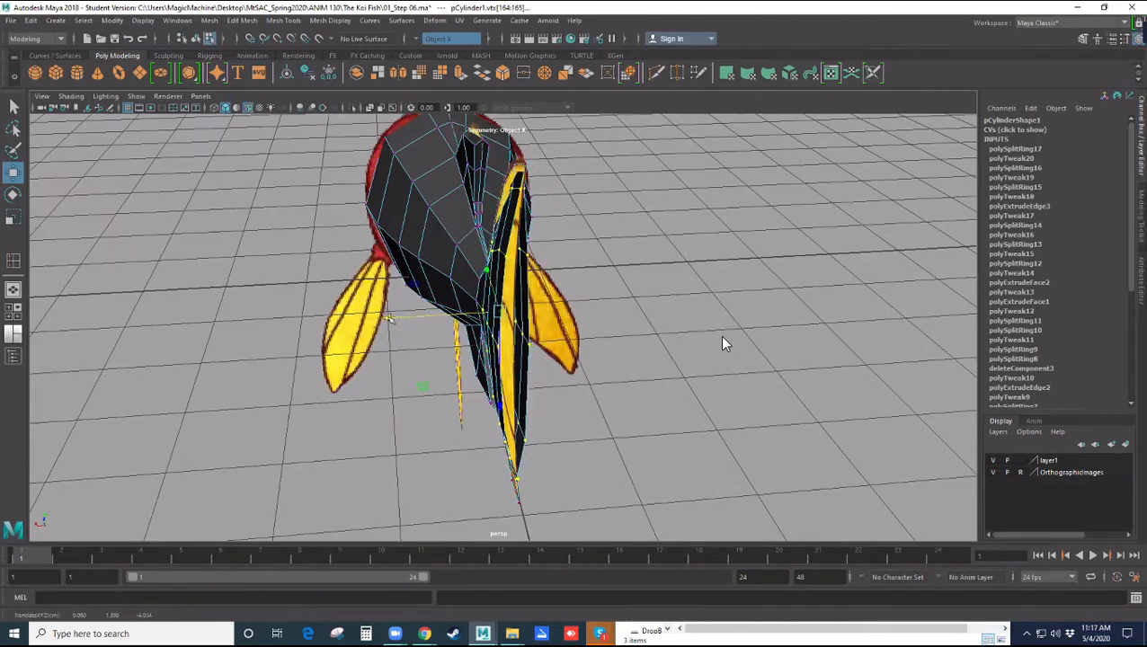
alt+drag(675, 365, 670, 361)
drag(386, 307, 393, 311)
Try to scale the selected tail fin vertices across the fin's thickness and undo the scaling.
key(r)
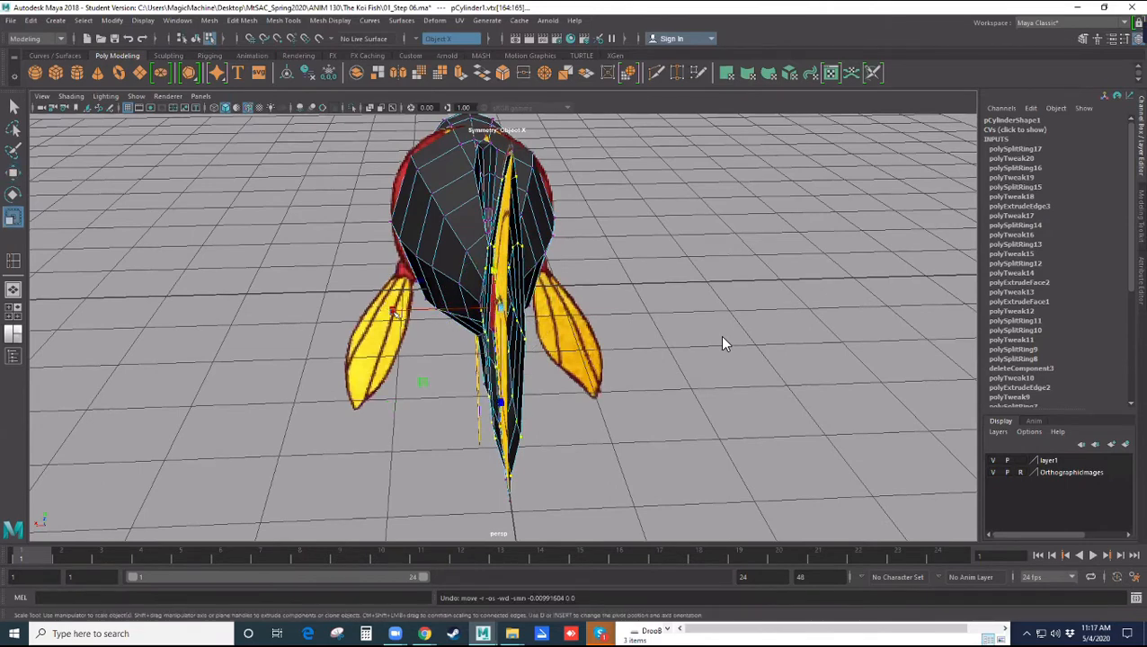
drag(405, 312, 401, 311)
key(ctrl+z)
Move the pivot of the selected tail fin vertices onto the fish's centre line, snapping it to the grid in the top view.
key(d)
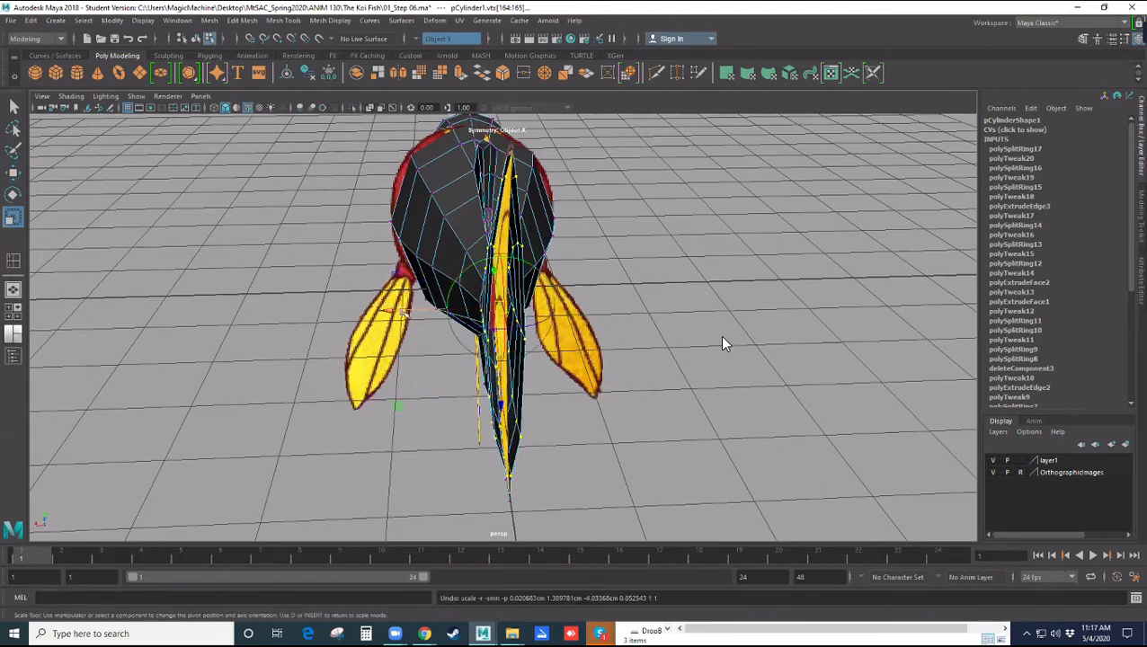
drag(397, 313, 400, 313)
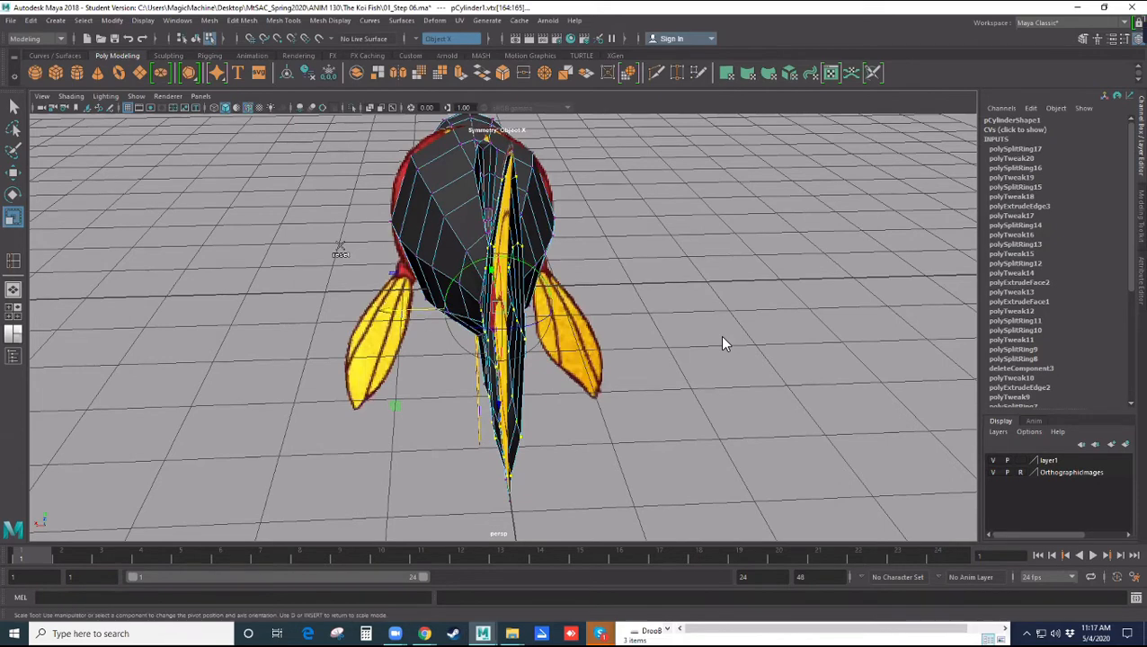
key(space)
key(space)
alt+middle_drag(515, 315, 458, 492)
alt+right_drag(489, 281, 526, 290)
alt+middle_drag(526, 290, 537, 428)
mouse_move(537, 429)
alt+right_down()
mouse_move(522, 412)
mouse_move(527, 422)
alt+right_up()
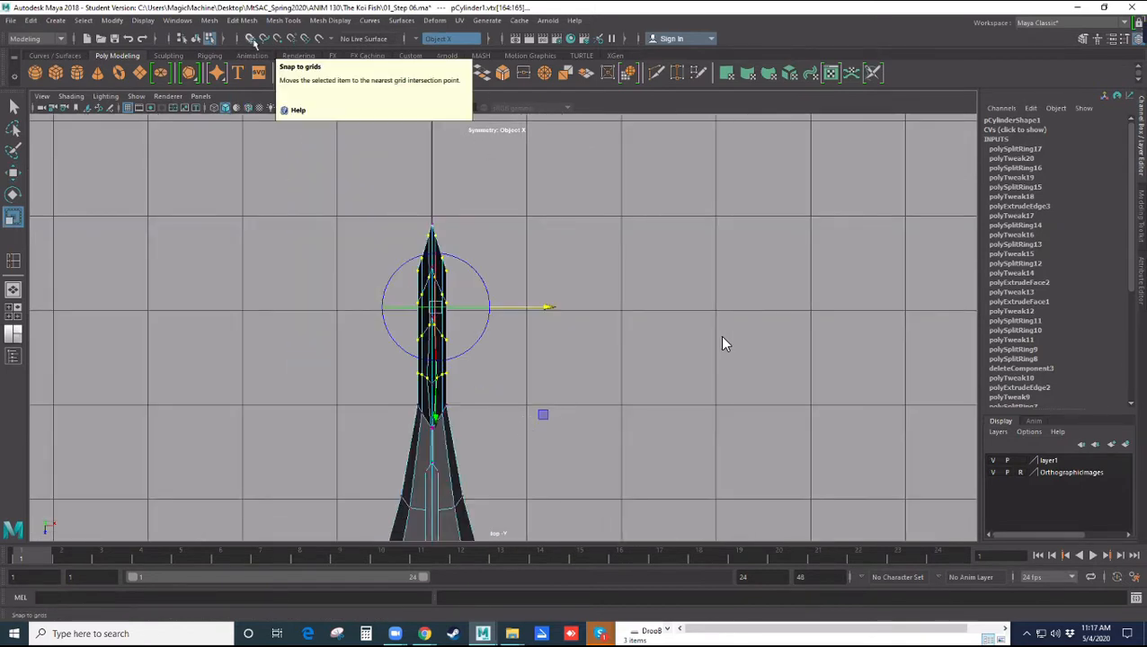
click(251, 38)
drag(547, 308, 460, 311)
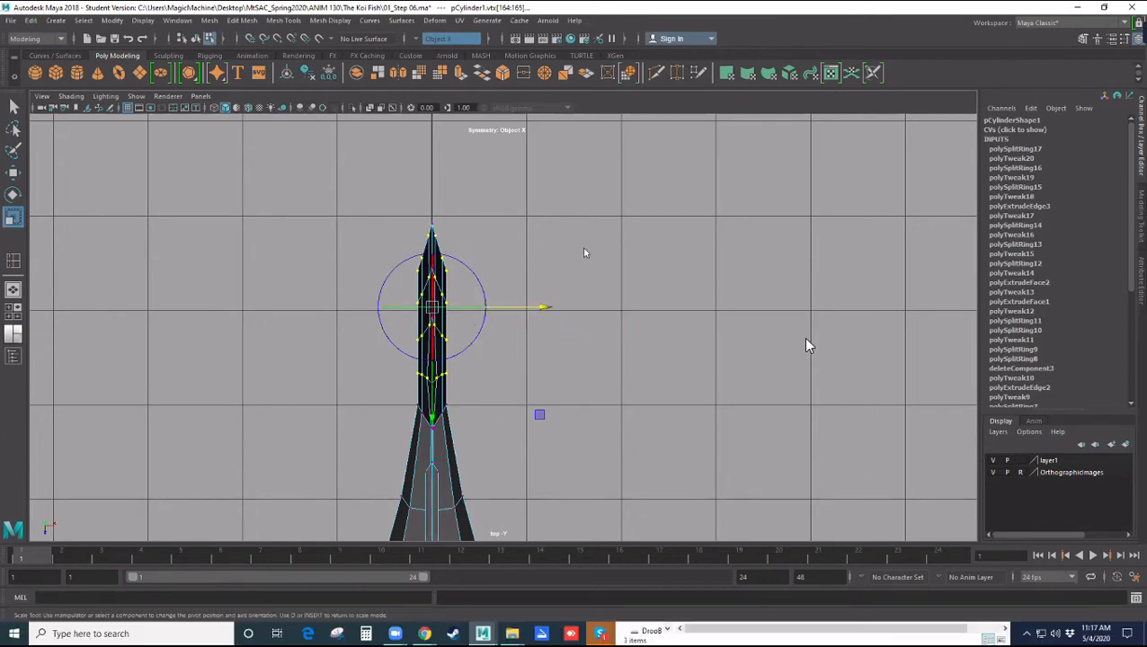
Scale the selected tail fin vertices inward along X in the perspective view to thin the fin, and clear the selection.
key(space)
key(space)
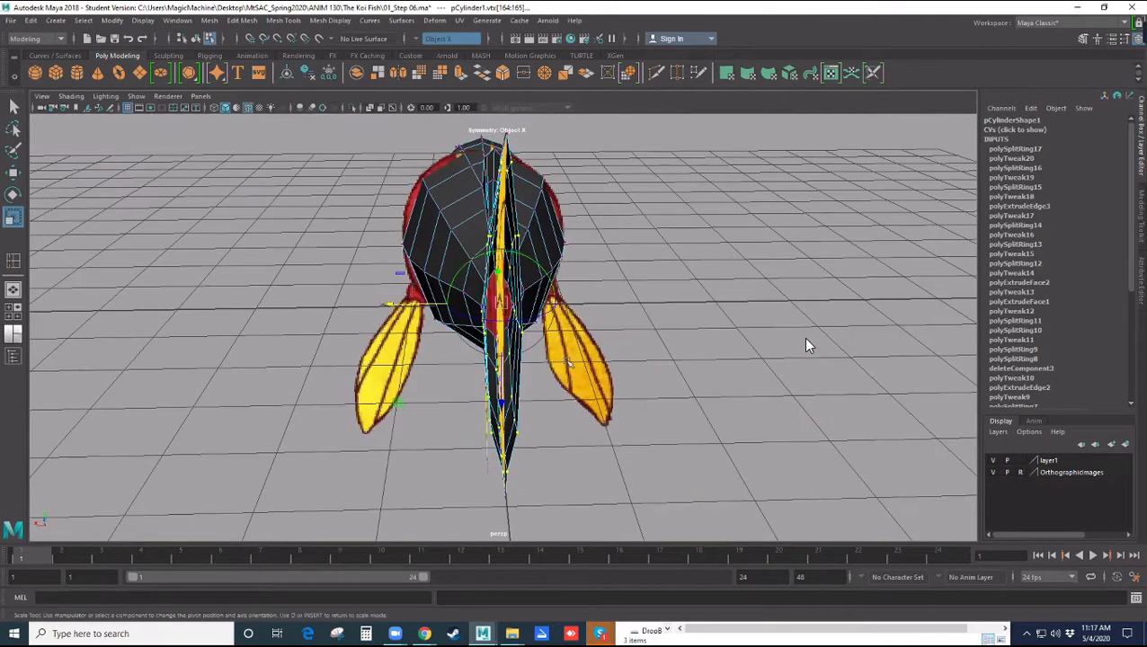
key(Insert)
drag(392, 305, 468, 340)
alt+drag(550, 405, 670, 360)
click(670, 361)
scroll(649, 352, down, 3)
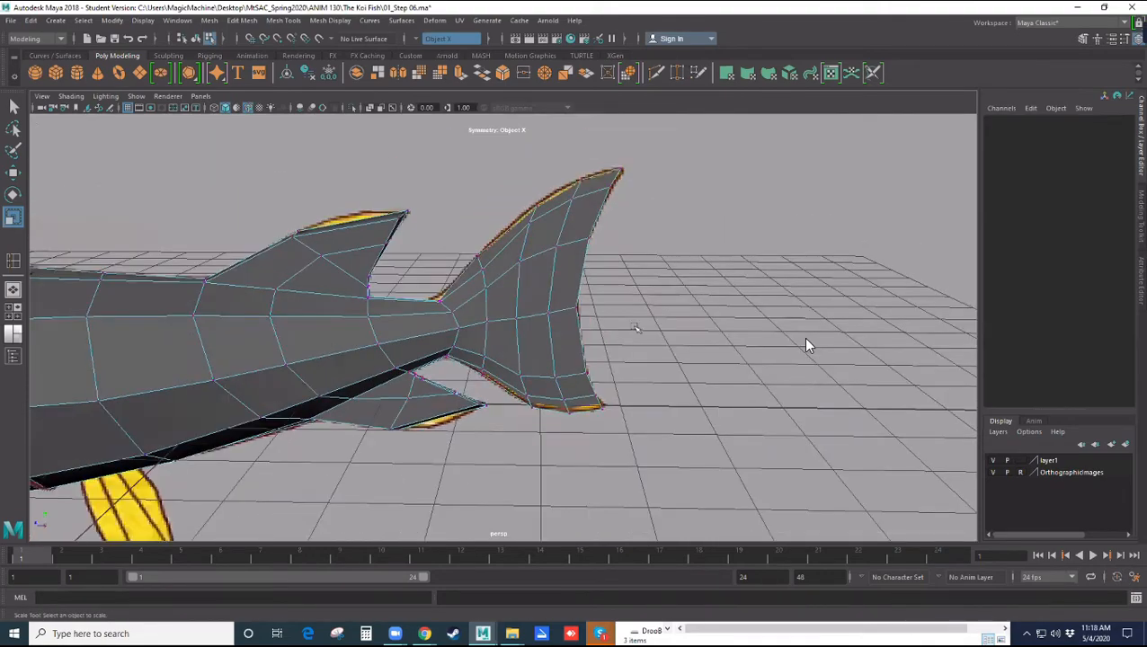
Reposition the inner vertices of the tail fin's upper lobe in the side view to even out their spacing.
key(space)
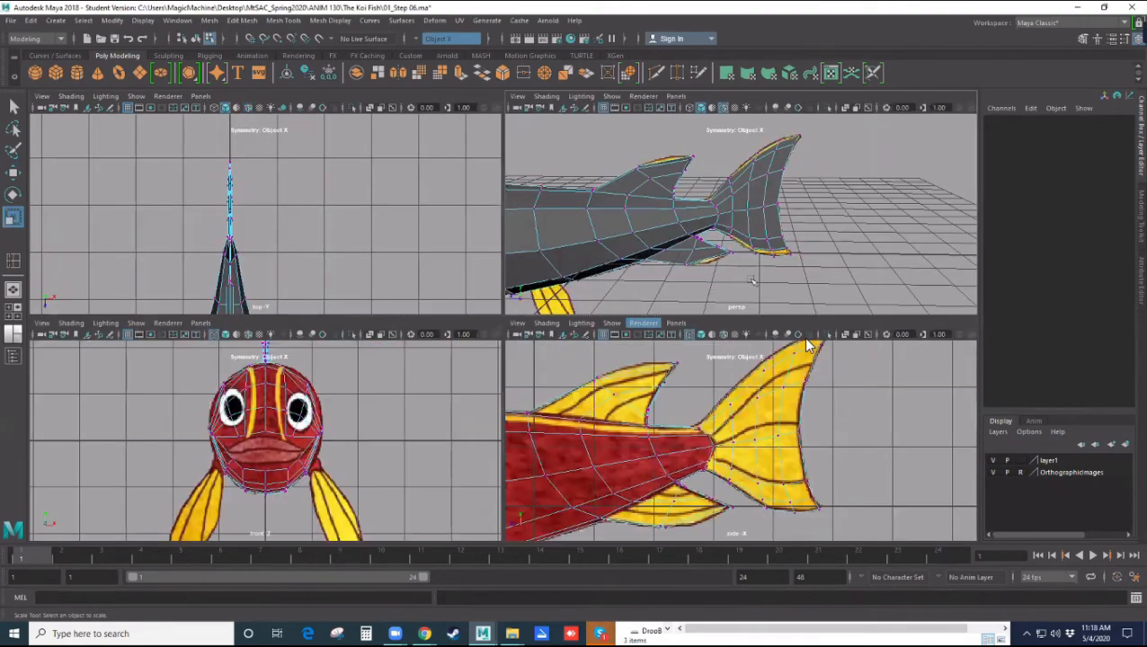
key(space)
scroll(806, 345, up, 2)
scroll(486, 303, up, 1)
alt+middle_drag(485, 303, 501, 367)
mouse_move(503, 286)
mouse_down()
mouse_move(485, 312)
mouse_move(487, 294)
mouse_up()
key(w)
click(577, 217)
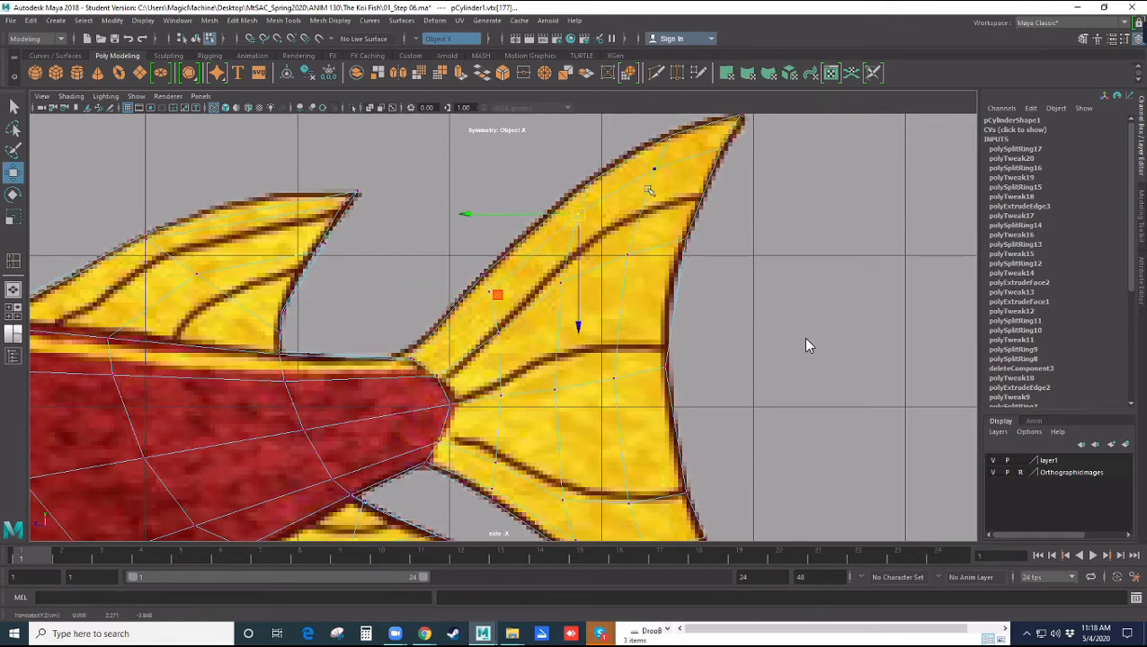
alt+middle_drag(708, 340, 712, 236)
Reposition the inner vertices of the tail fin's lower lobe in the side view to smooth the edge flow.
click(491, 385)
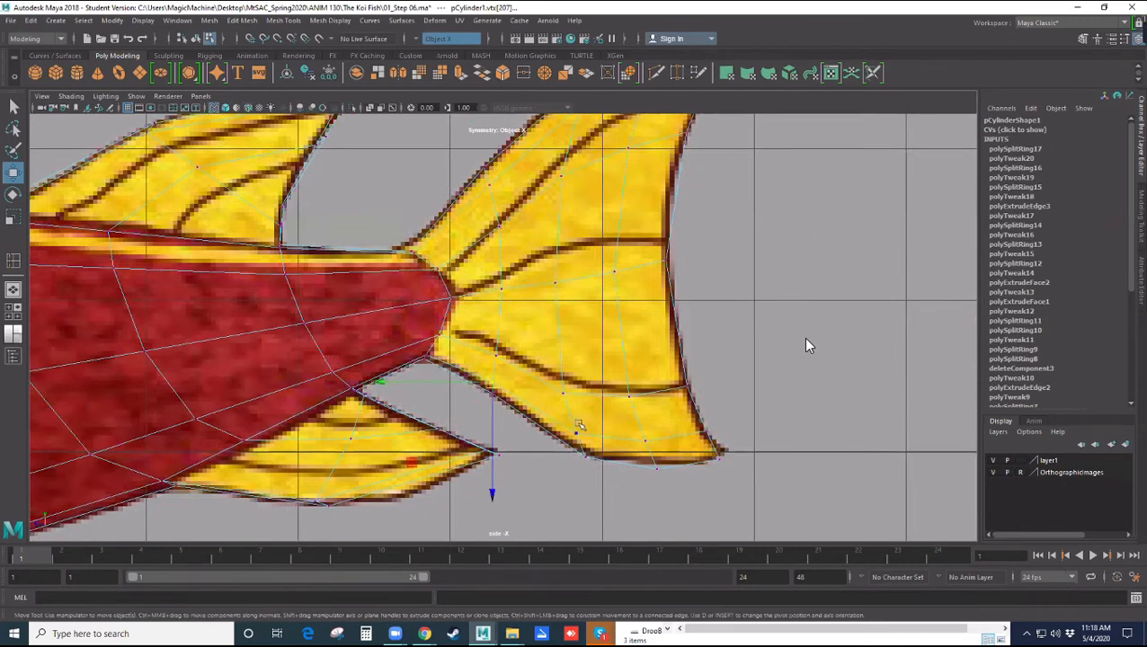
click(576, 434)
drag(576, 434, 577, 435)
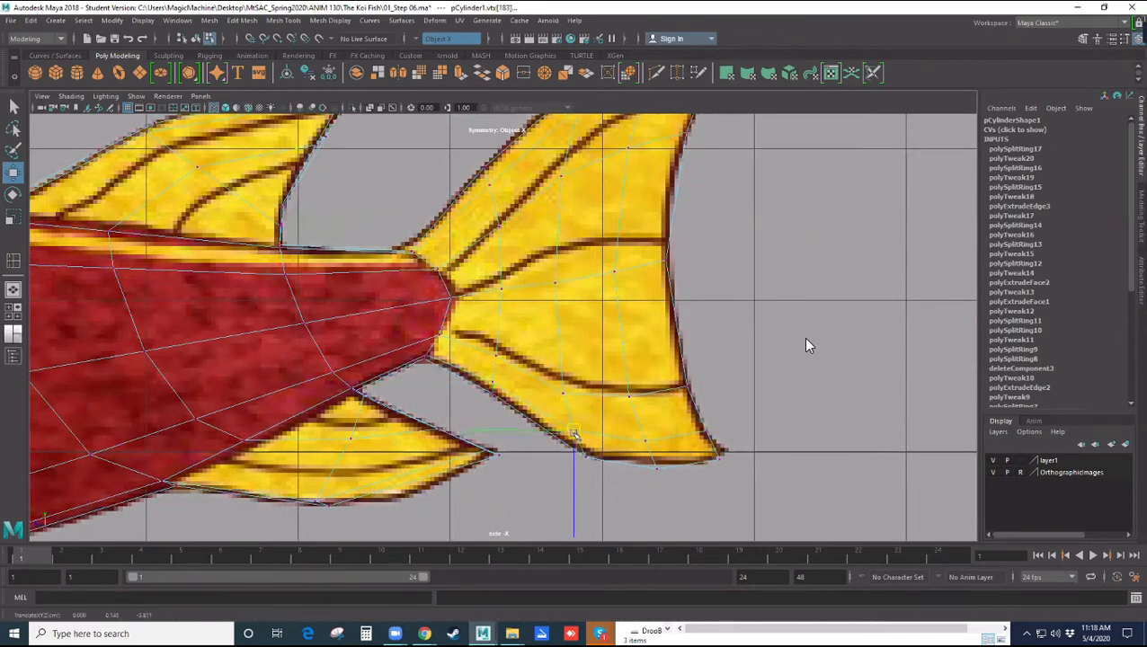
click(645, 444)
drag(645, 443, 645, 439)
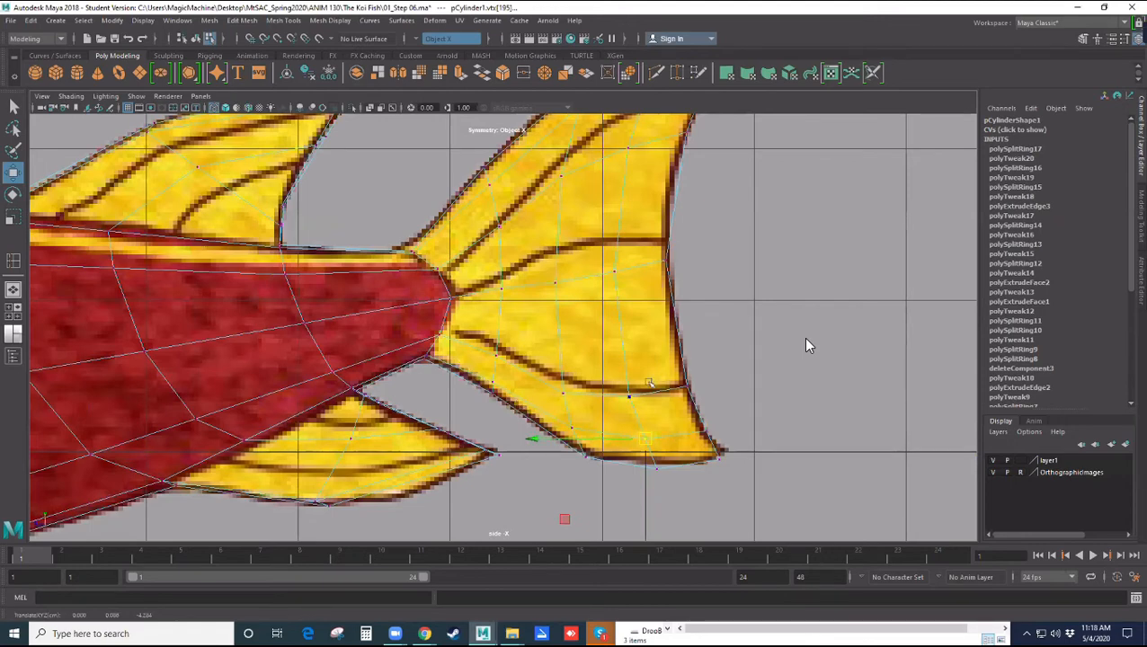
click(495, 355)
drag(494, 357, 496, 364)
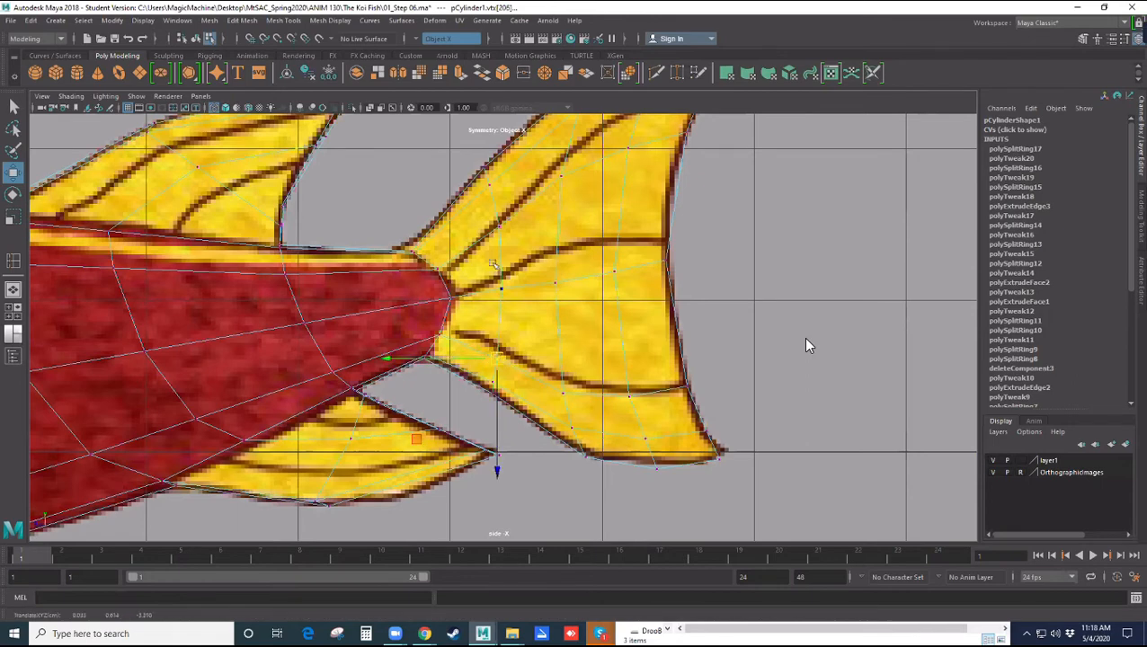
Clear the vertex selection and examine the whole fish in the side and perspective views.
scroll(493, 379, down, 5)
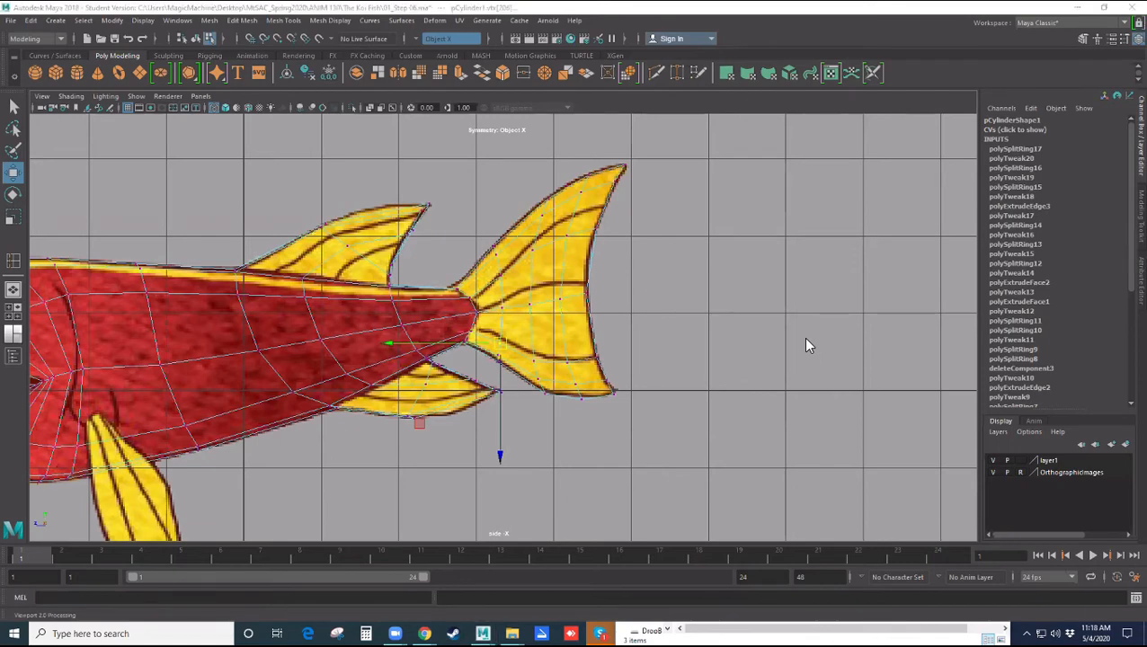
click(807, 345)
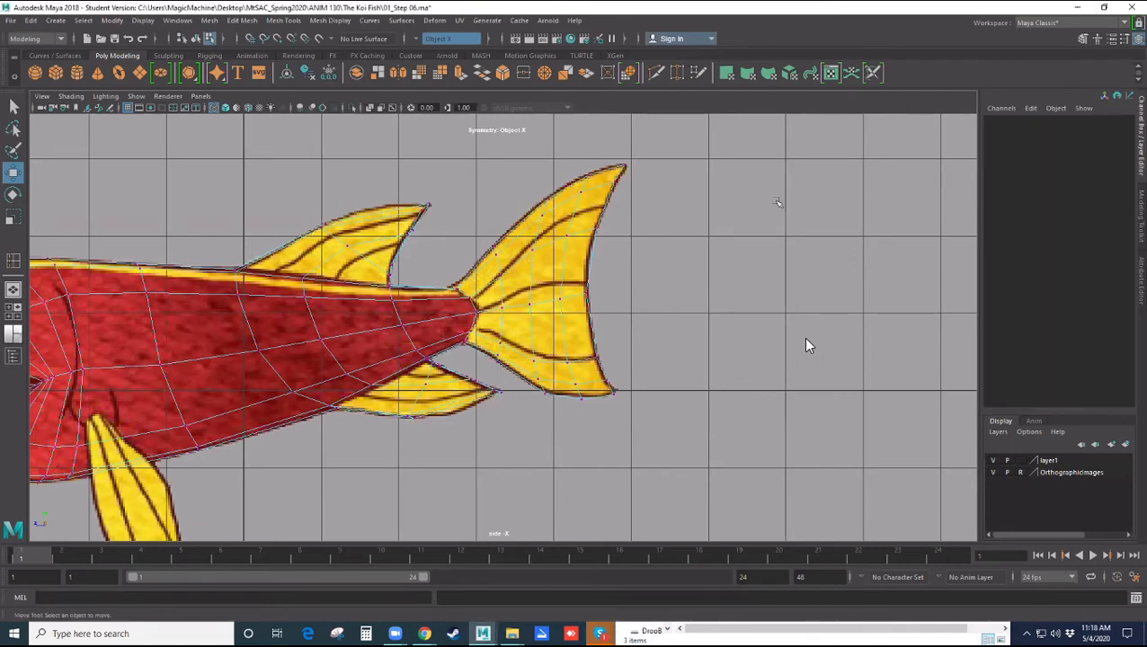
key(space)
alt+drag(743, 249, 826, 251)
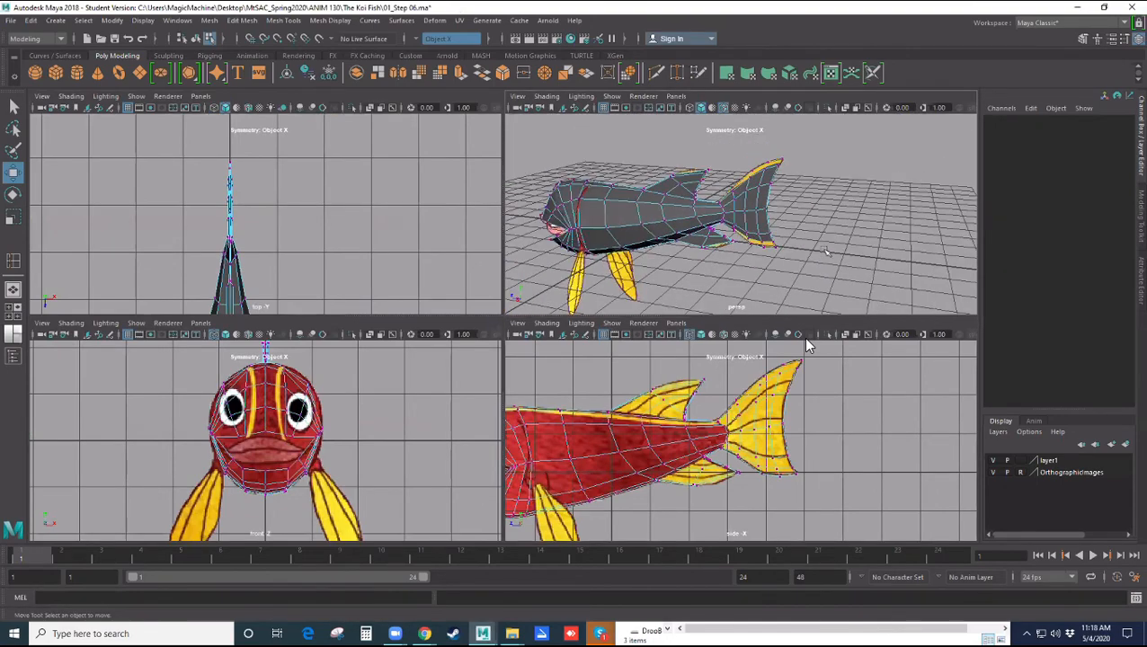
alt+drag(826, 251, 773, 259)
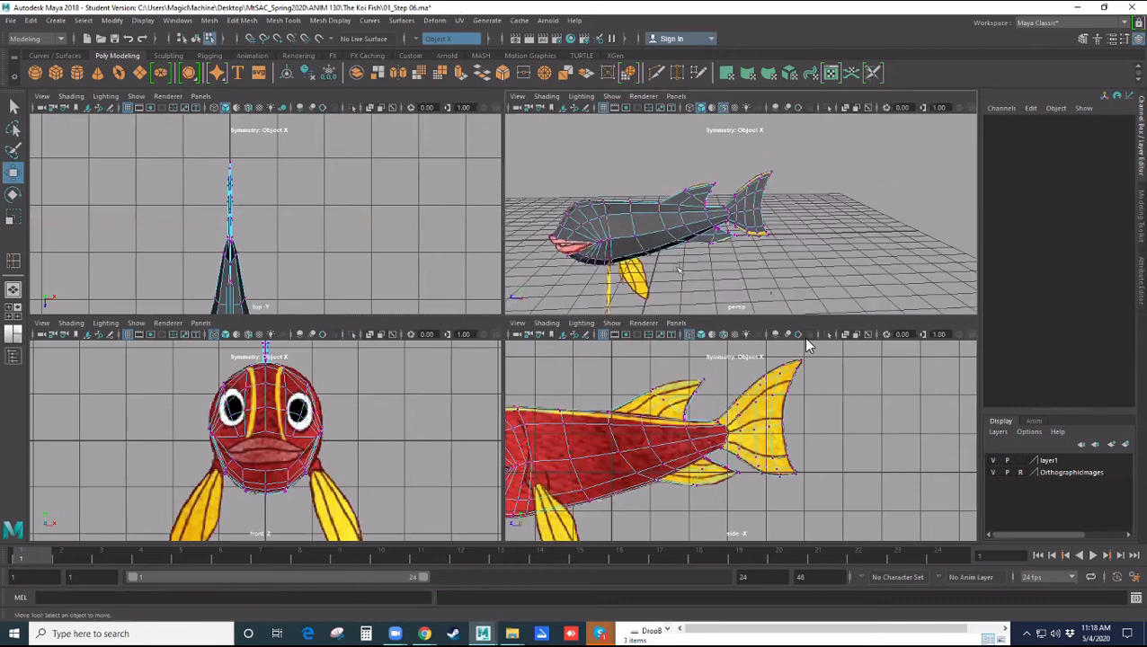